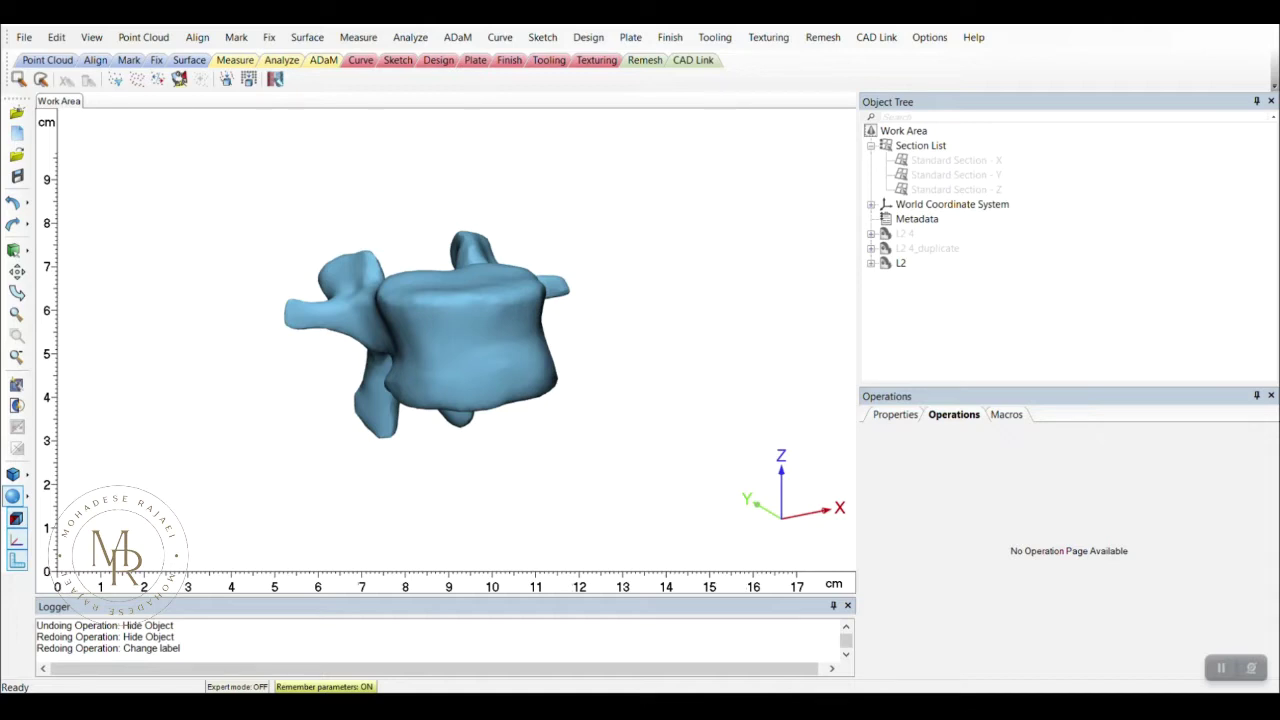
# Create a solid internal uniform offset of L2 at 1.0 distance, producing L2 offset
pyautogui.click(598, 39)
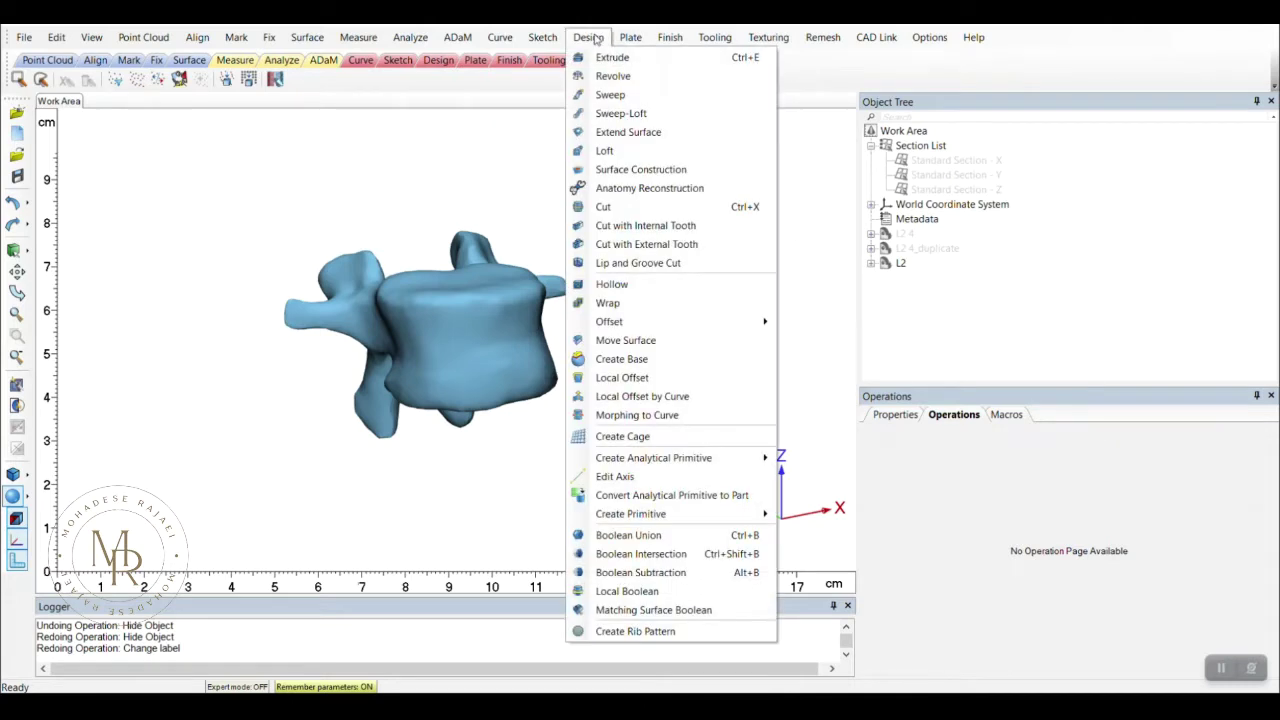
pyautogui.moveTo(609, 321)
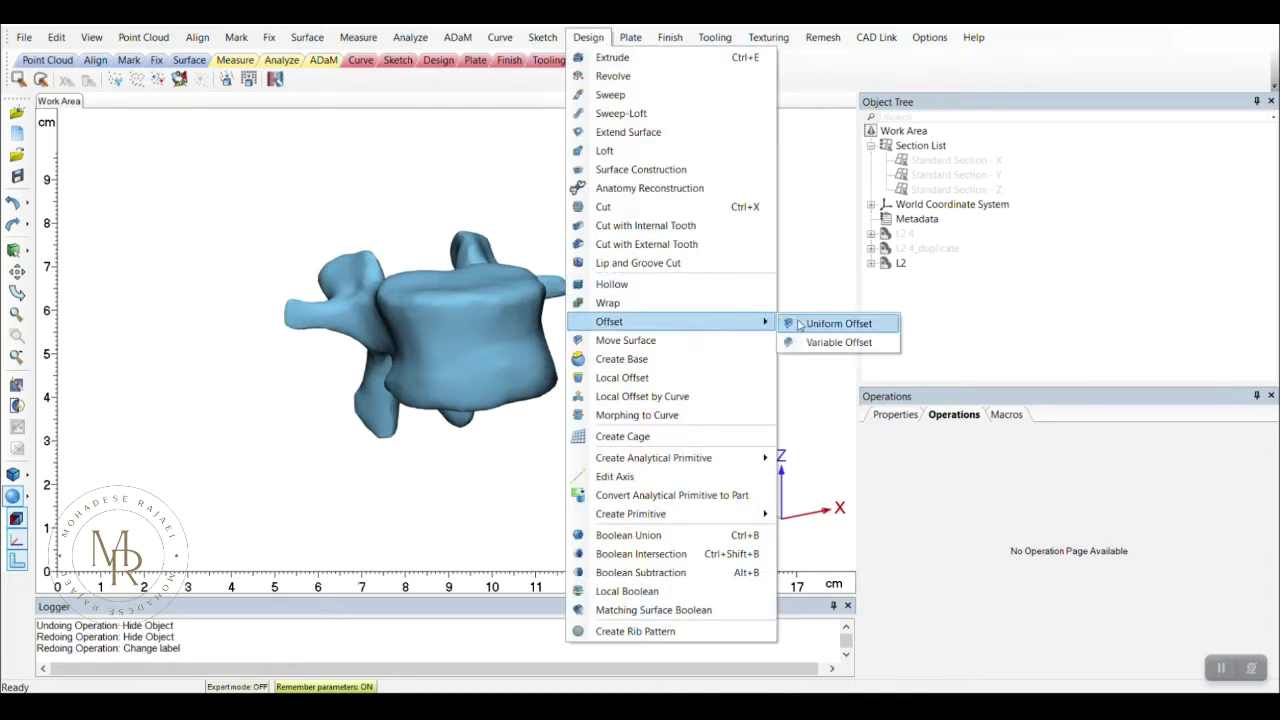
pyautogui.click(820, 324)
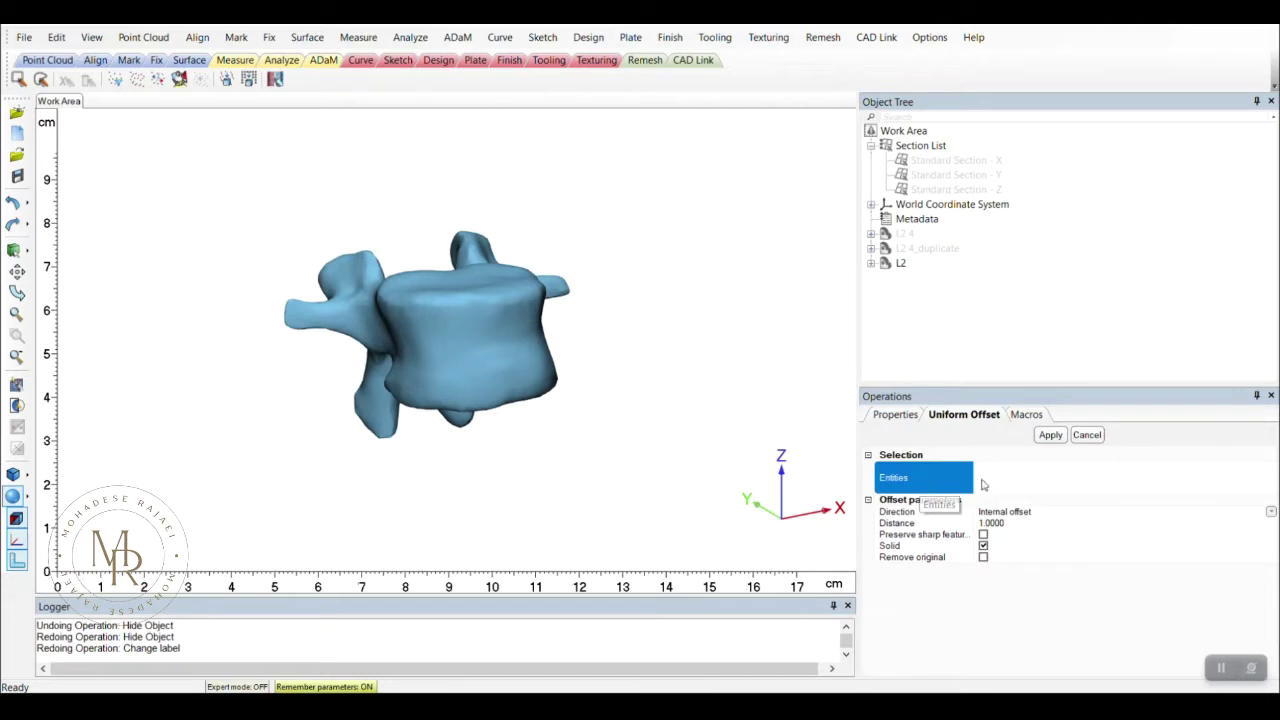
pyautogui.click(488, 349)
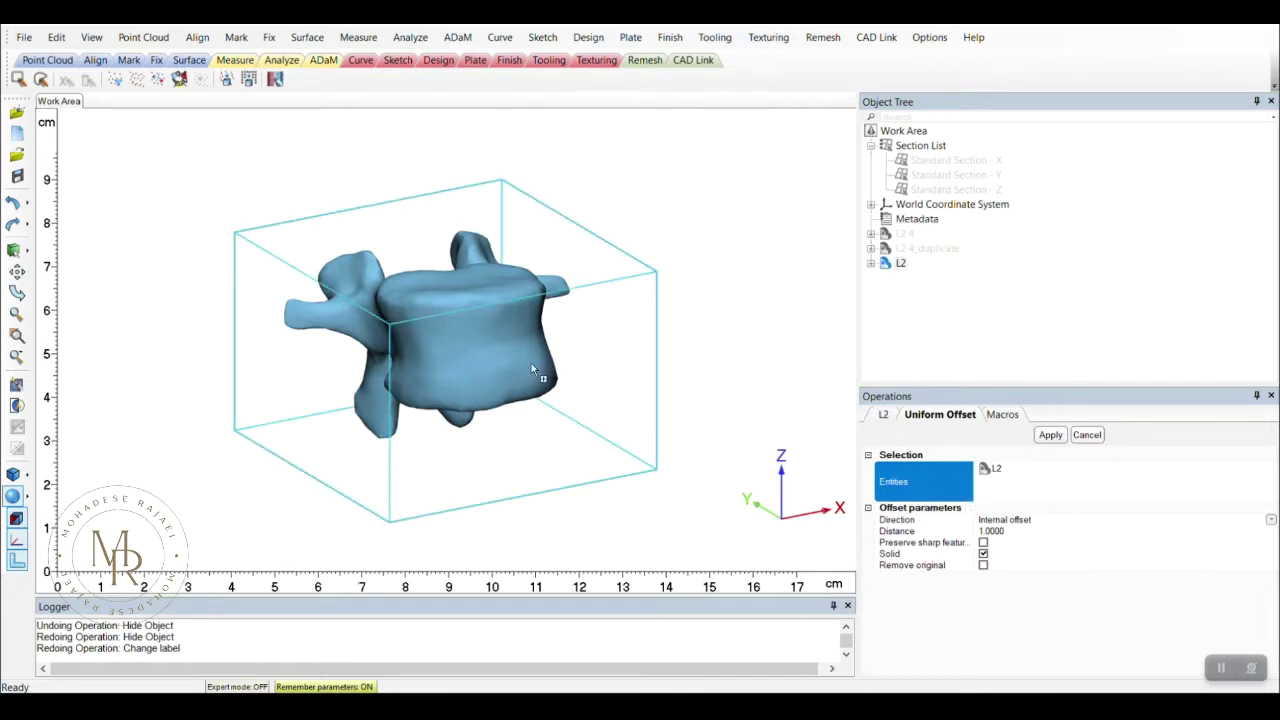
pyautogui.click(1010, 522)
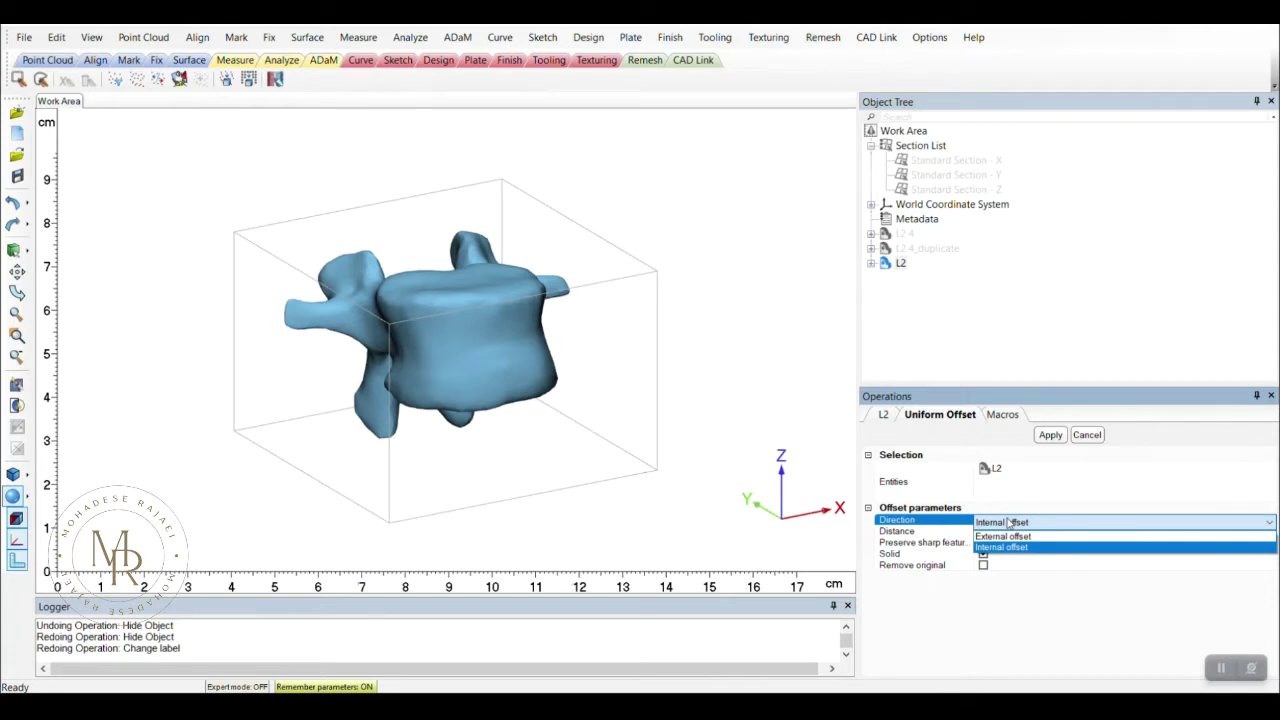
pyautogui.click(1011, 548)
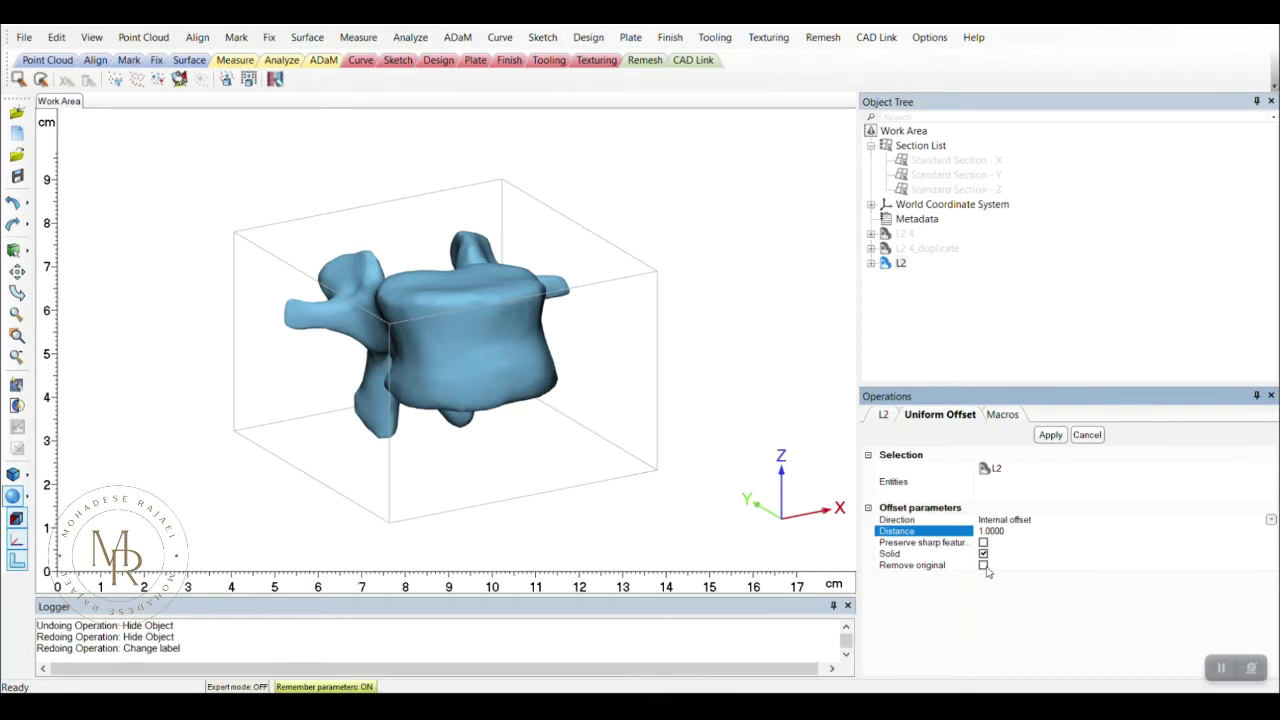
pyautogui.click(1049, 437)
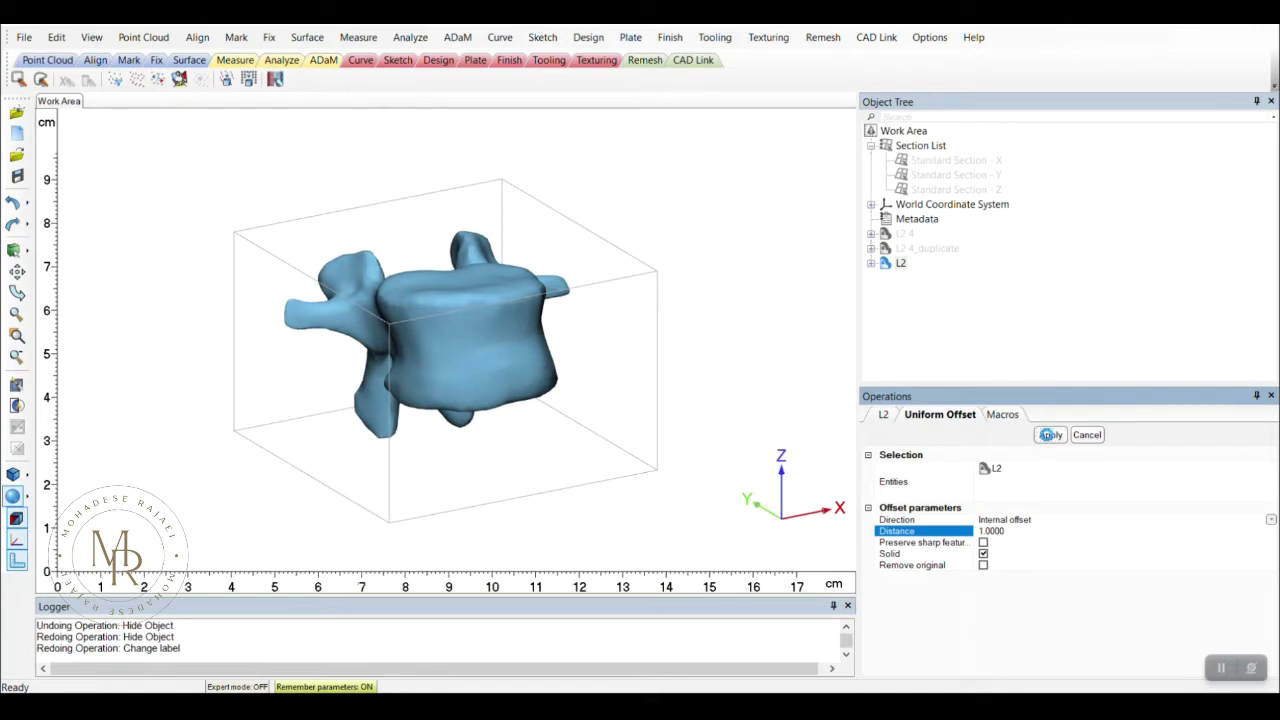
# Hide the original L2 and display the Standard Section - Y cut through L2 offset
pyautogui.rightClick(900, 263)
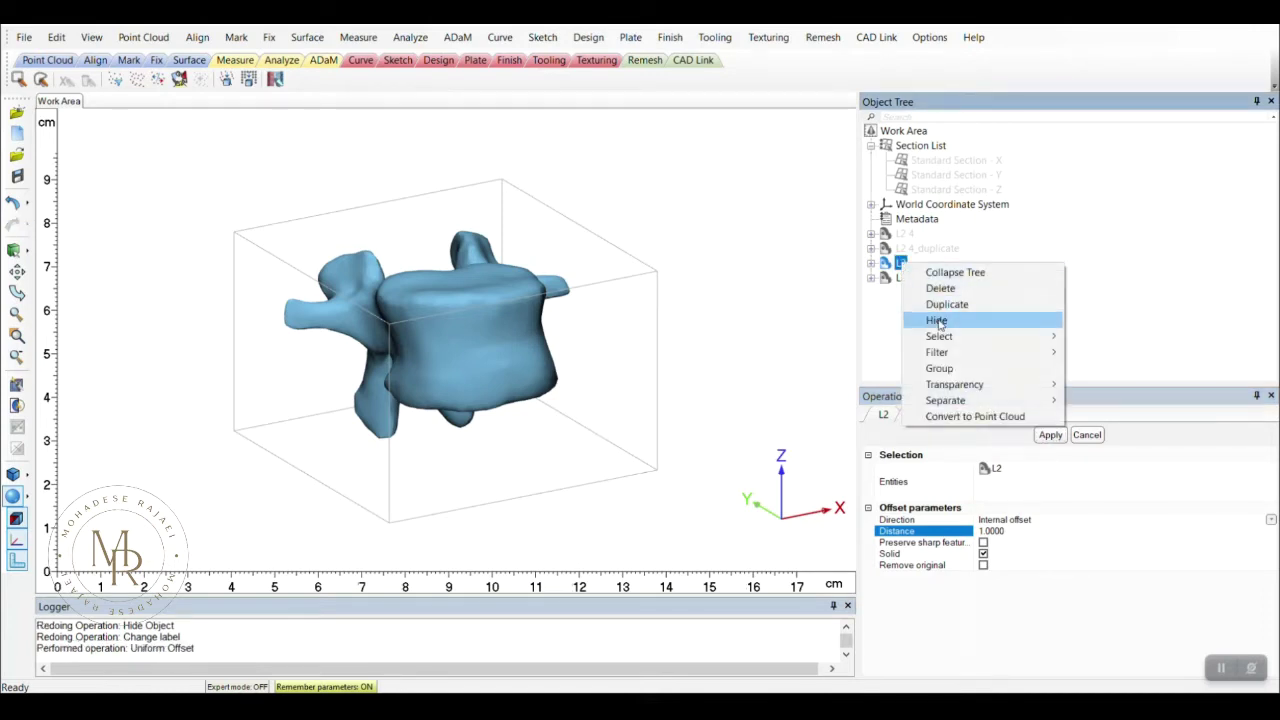
pyautogui.click(930, 322)
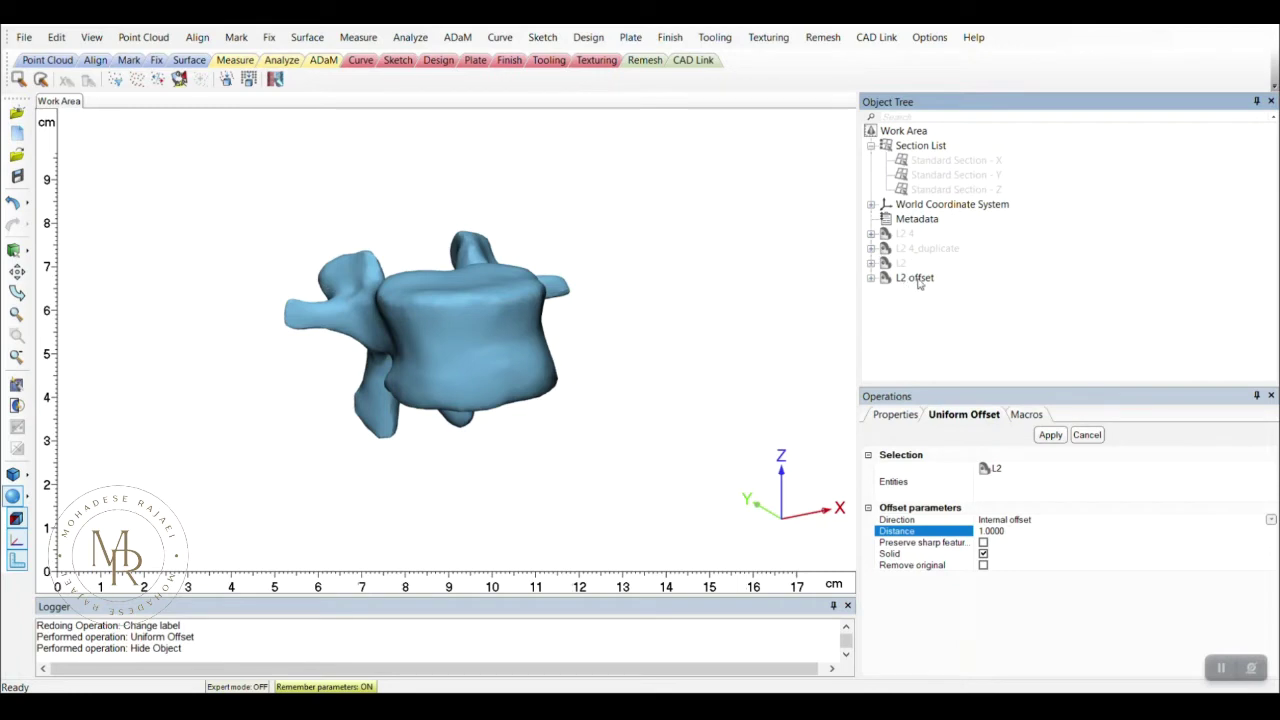
pyautogui.click(955, 175)
pyautogui.rightClick(962, 175)
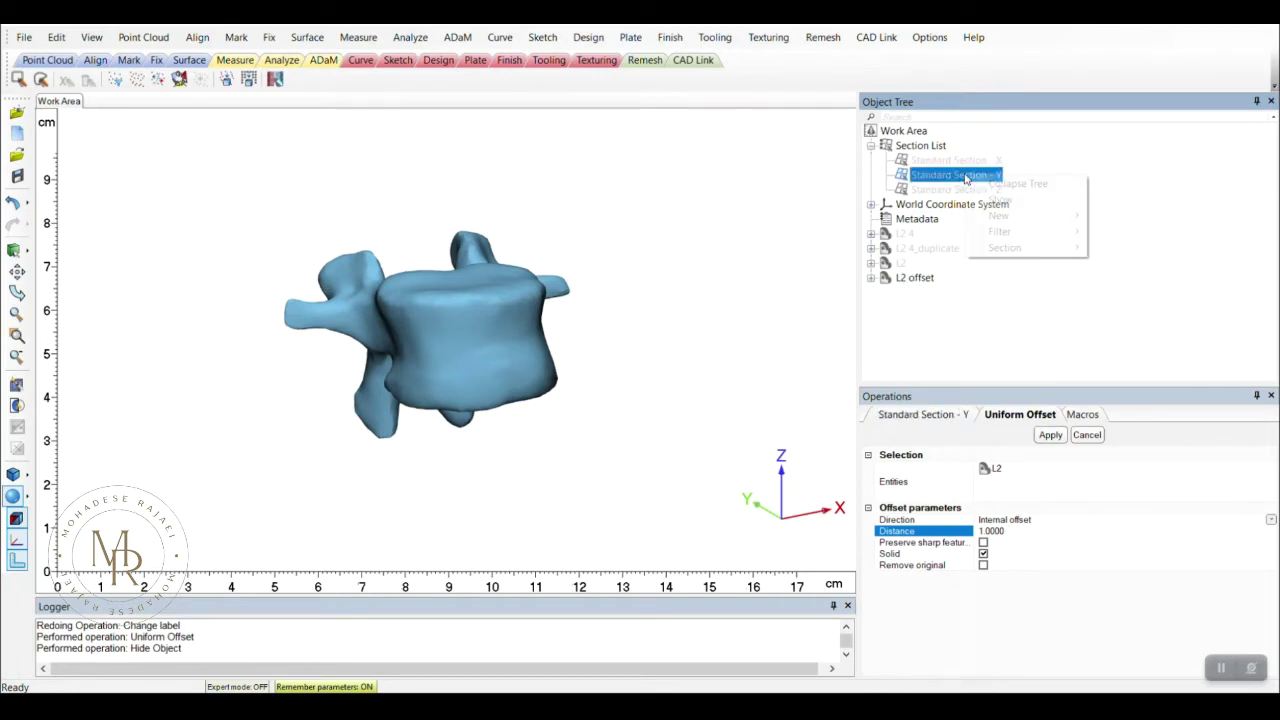
pyautogui.click(1000, 200)
pyautogui.moveTo(588, 377); pyautogui.dragTo(563, 361, button='right')
pyautogui.scroll(3, 540, 350)
pyautogui.scroll(3, 522, 338)
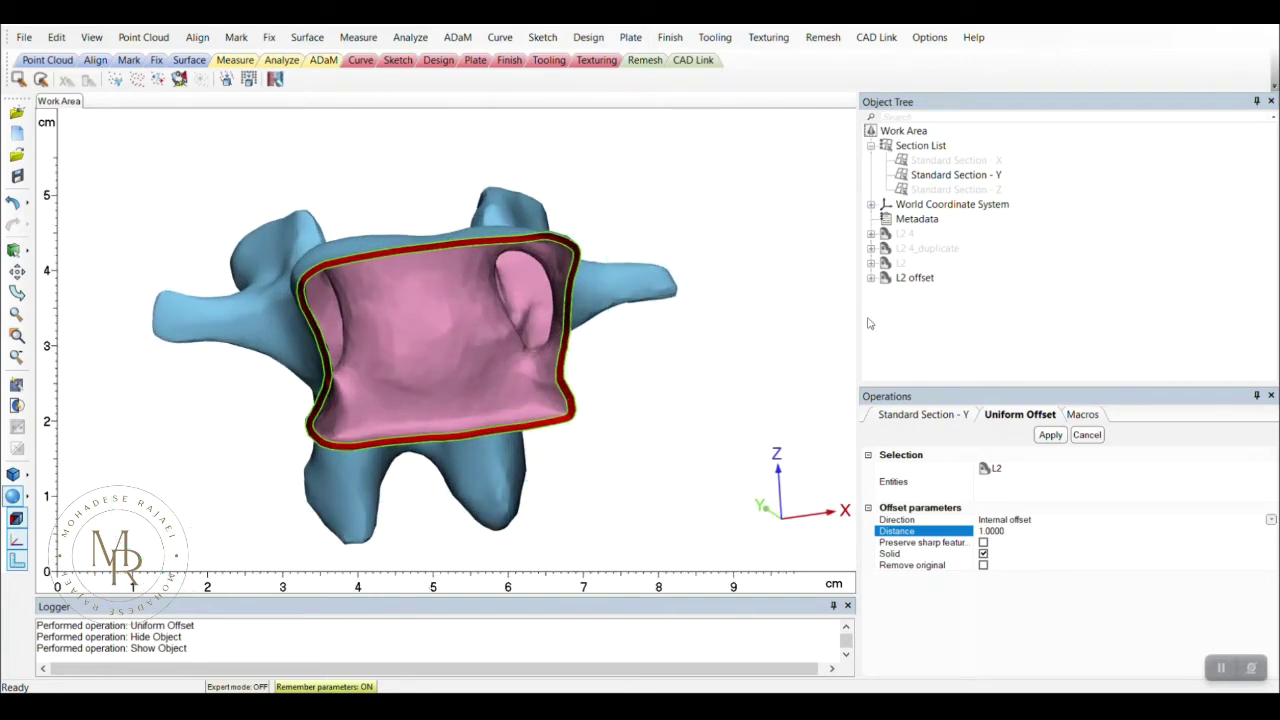
pyautogui.moveTo(620, 368)
pyautogui.mouseDown(button='right')
pyautogui.moveTo(557, 374)
pyautogui.moveTo(623, 369)
pyautogui.mouseUp(button='right')
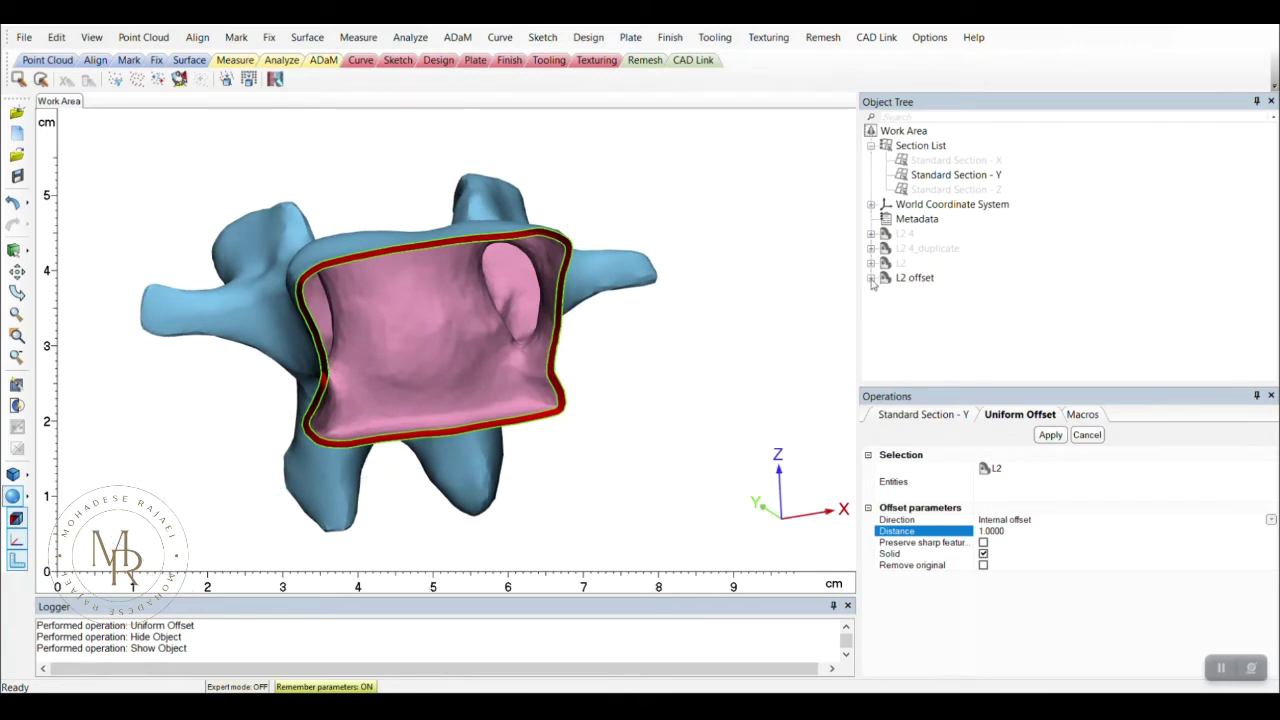
# Expand L2 offset's surface list and inspect its outer Shell 00 and inner Surface
pyautogui.click(871, 279)
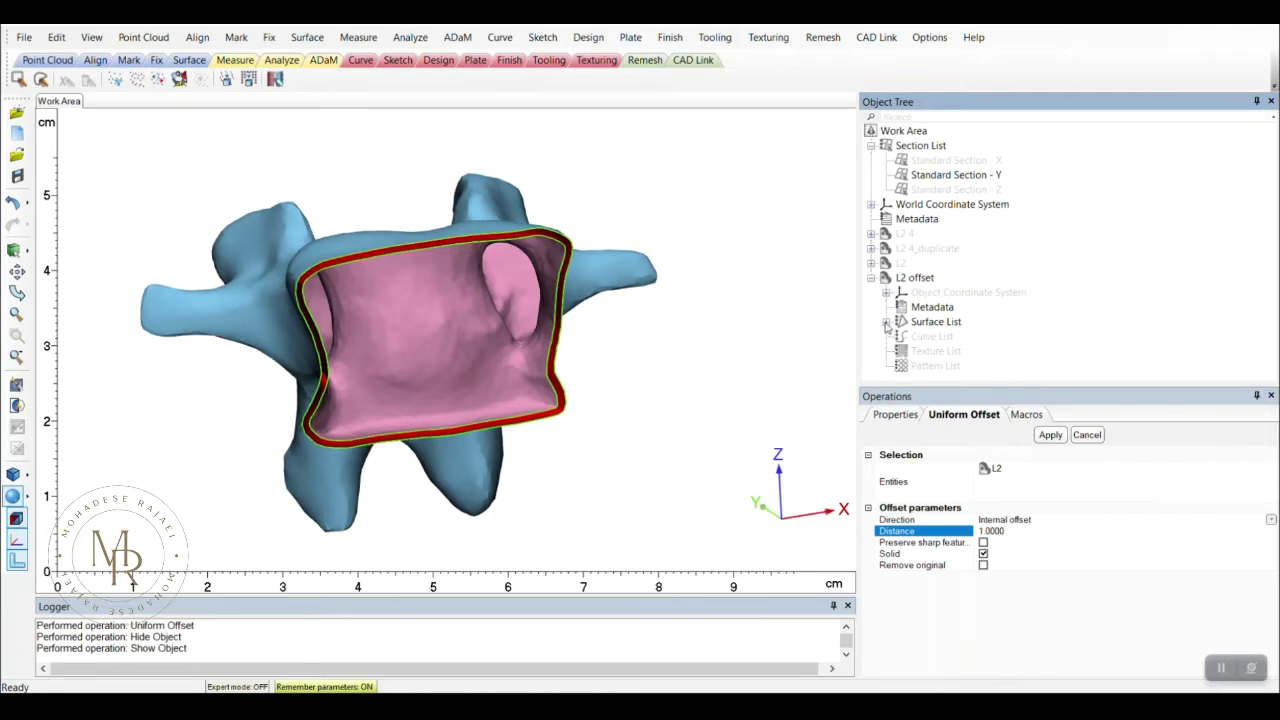
pyautogui.click(886, 322)
pyautogui.click(932, 340)
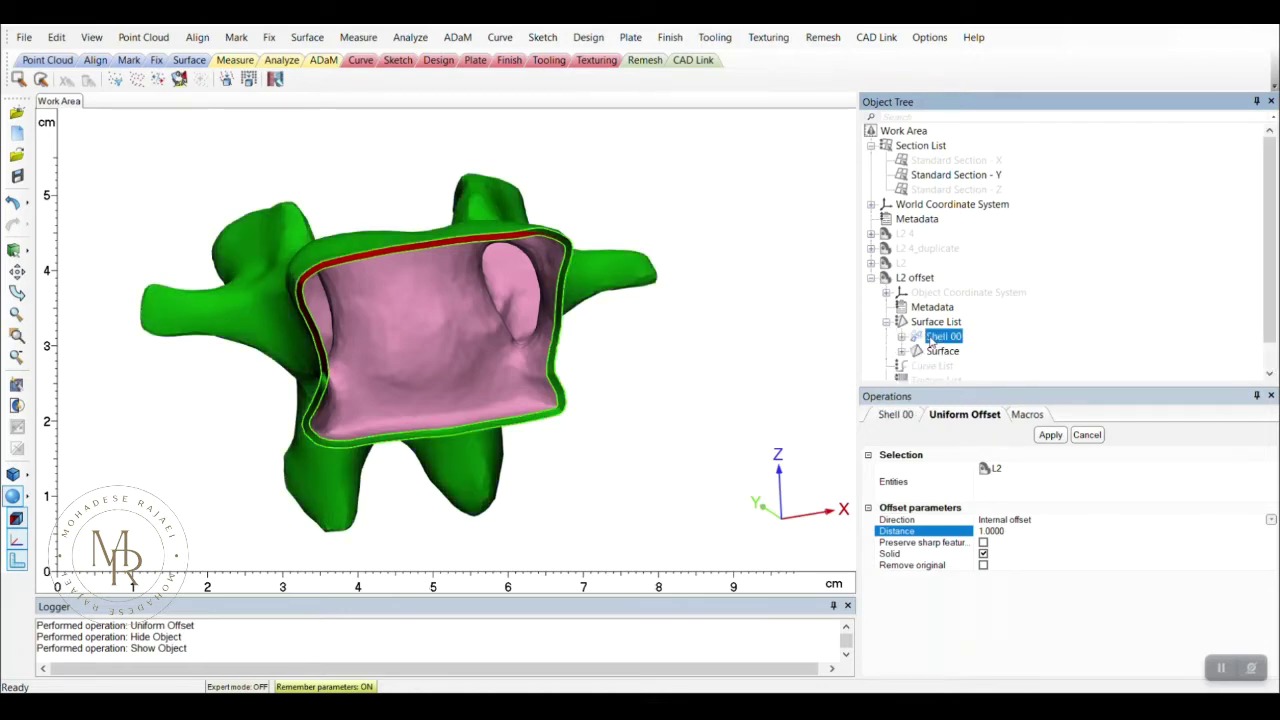
pyautogui.moveTo(655, 323)
pyautogui.mouseDown(button='right')
pyautogui.moveTo(619, 307)
pyautogui.moveTo(591, 314)
pyautogui.moveTo(531, 283)
pyautogui.mouseUp(button='right')
pyautogui.click(942, 351)
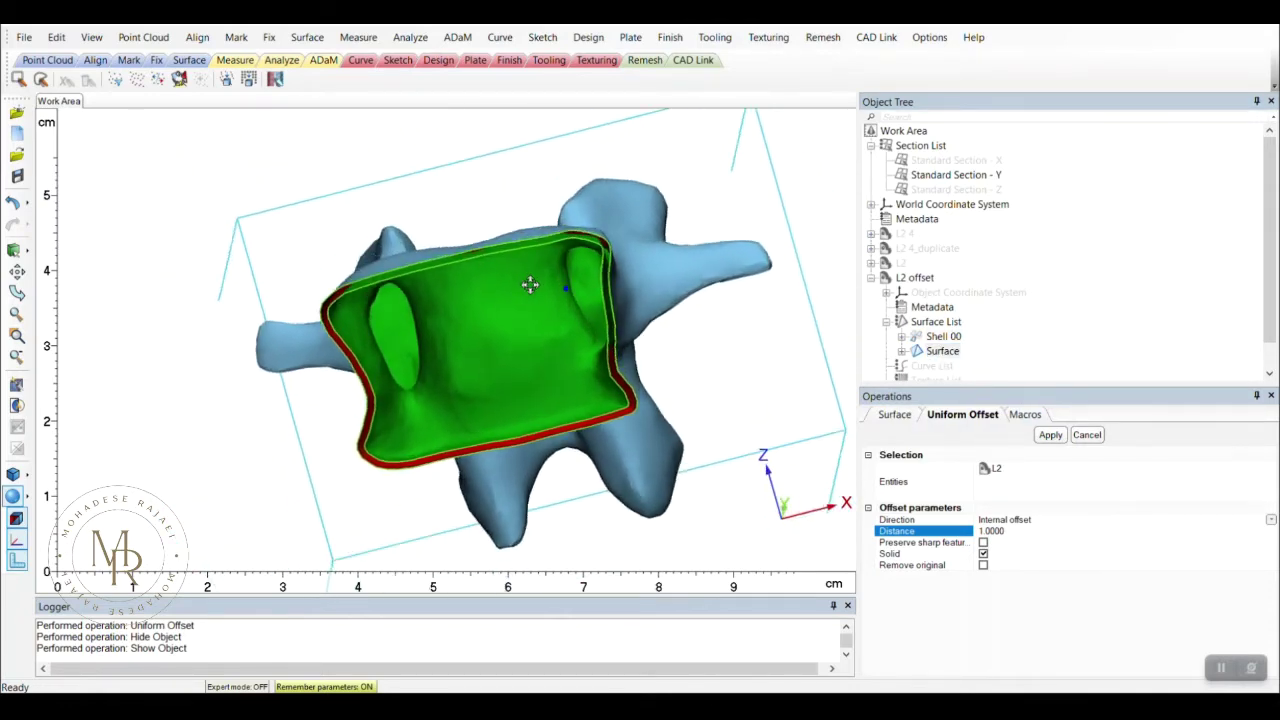
pyautogui.scroll(3, 531, 283)
pyautogui.scroll(4, 563, 249)
pyautogui.moveTo(557, 251); pyautogui.dragTo(573, 264, button='right')
pyautogui.scroll(-3, 594, 297)
pyautogui.scroll(-3, 571, 357)
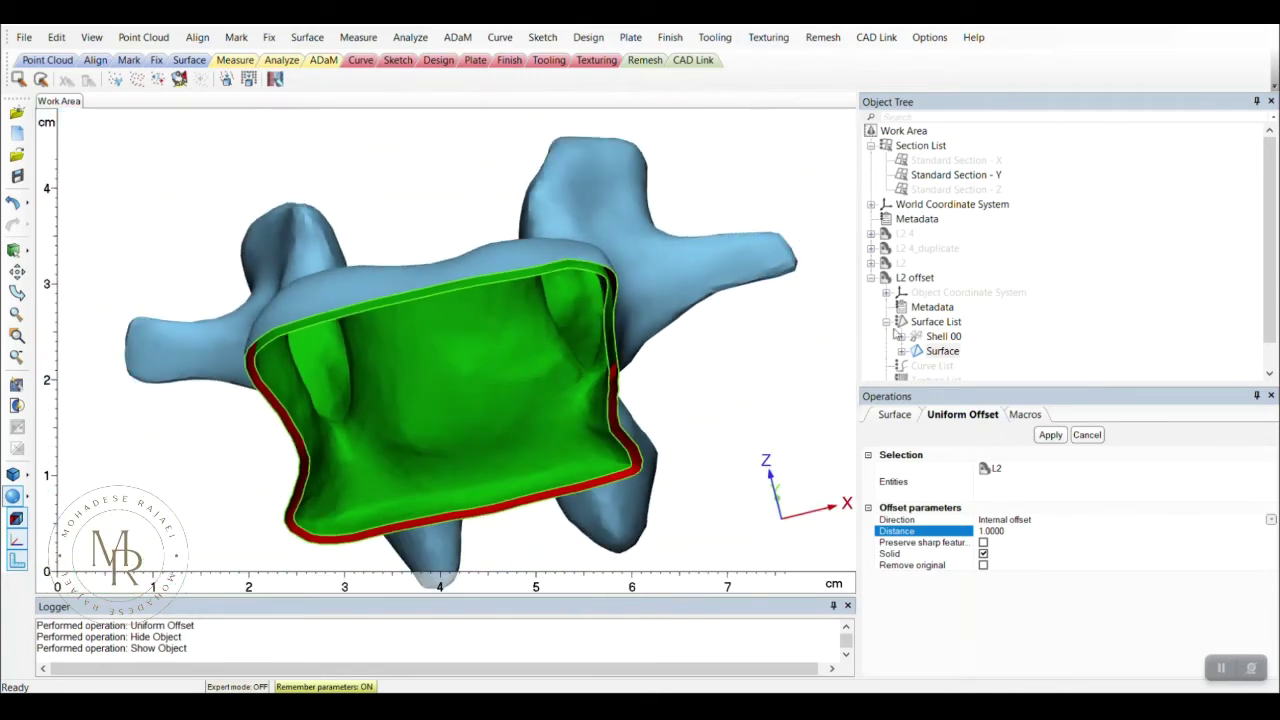
pyautogui.rightClick(938, 352)
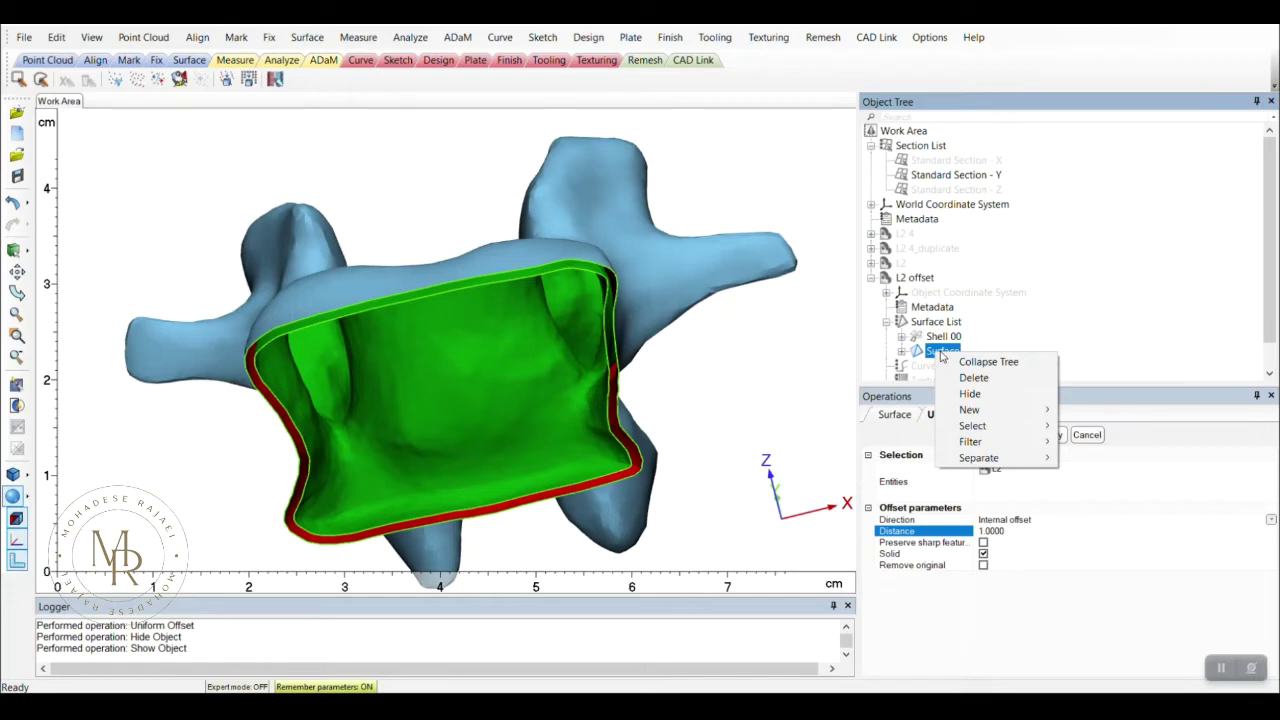
pyautogui.moveTo(979, 457)
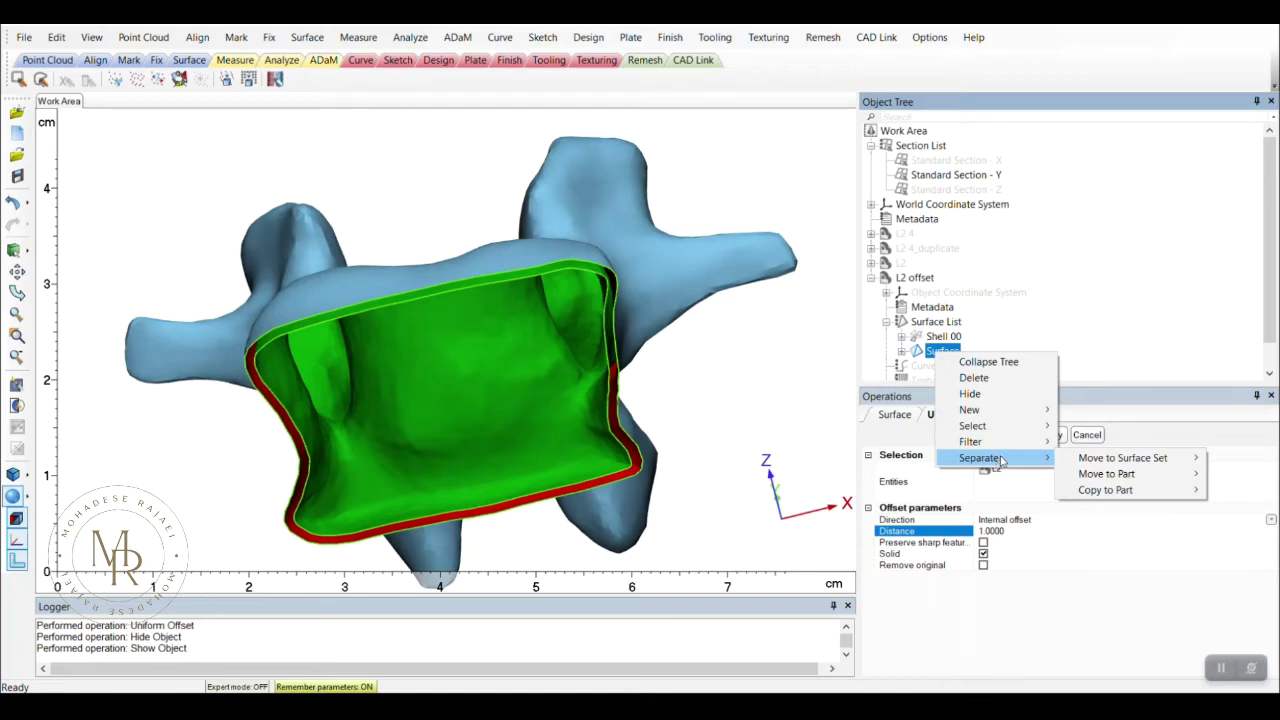
pyautogui.moveTo(1104, 490)
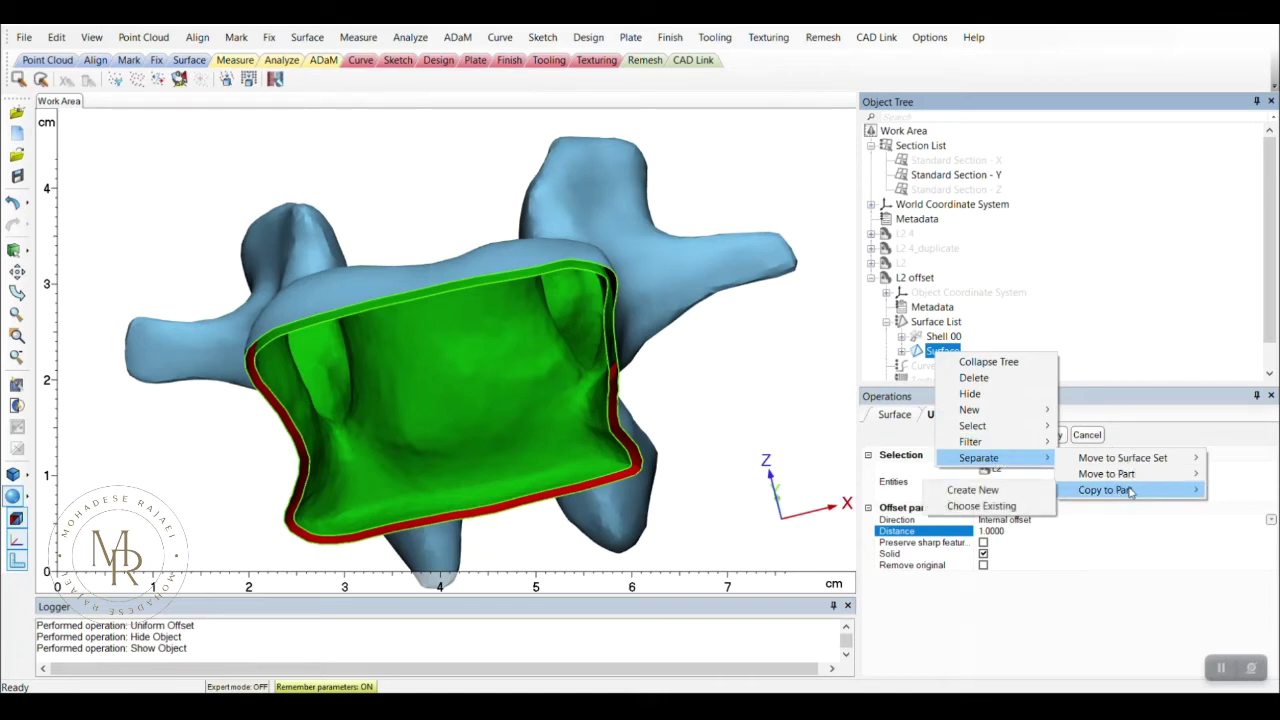
# Copy the inner Surface into new part L2 offset-001 and hide L2 offset
pyautogui.click(1036, 492)
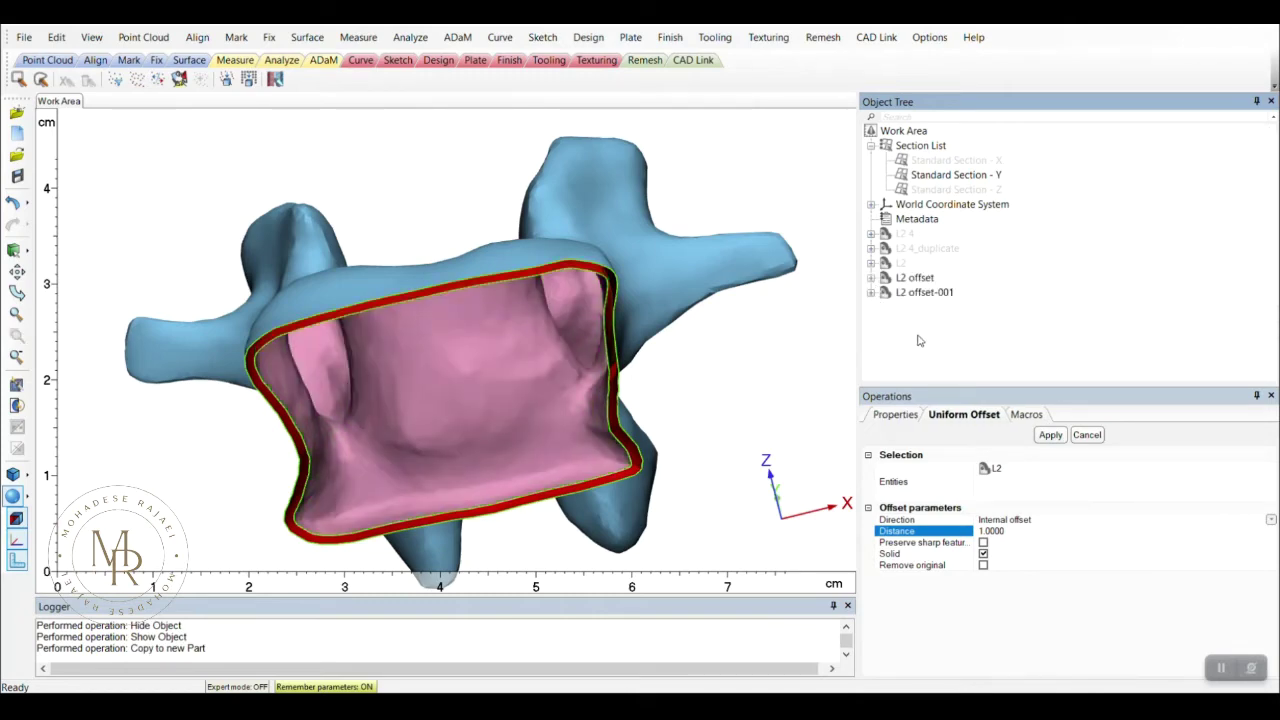
pyautogui.click(928, 294)
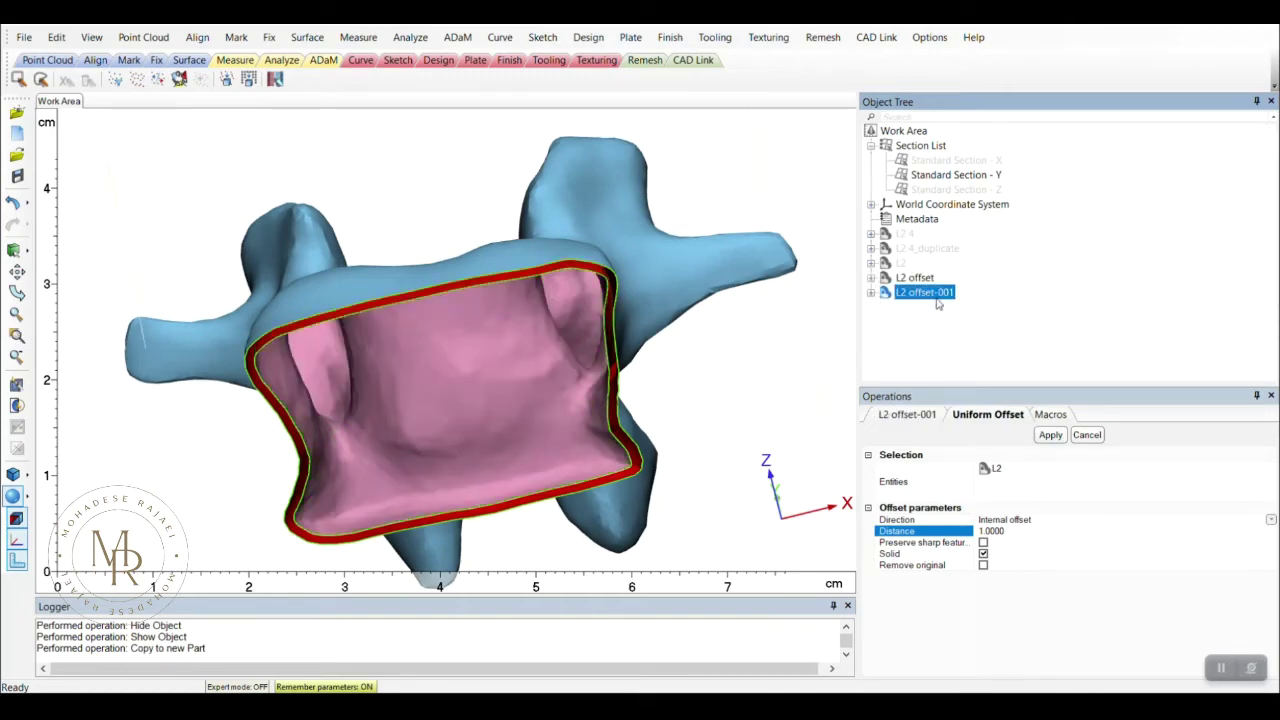
pyautogui.rightClick(916, 284)
pyautogui.click(955, 336)
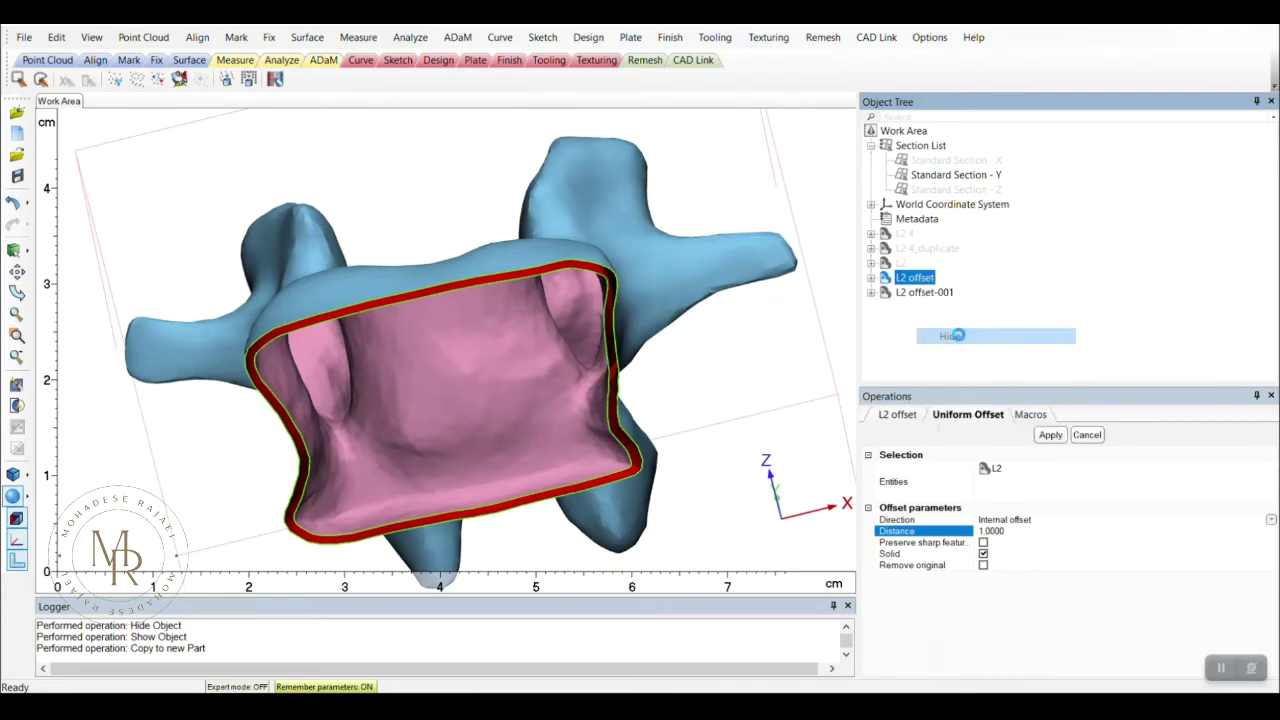
pyautogui.moveTo(686, 366)
pyautogui.mouseDown(button='right')
pyautogui.moveTo(574, 371)
pyautogui.moveTo(735, 326)
pyautogui.moveTo(723, 357)
pyautogui.moveTo(620, 374)
pyautogui.moveTo(660, 320)
pyautogui.moveTo(604, 355)
pyautogui.moveTo(686, 406)
pyautogui.mouseUp(button='right')
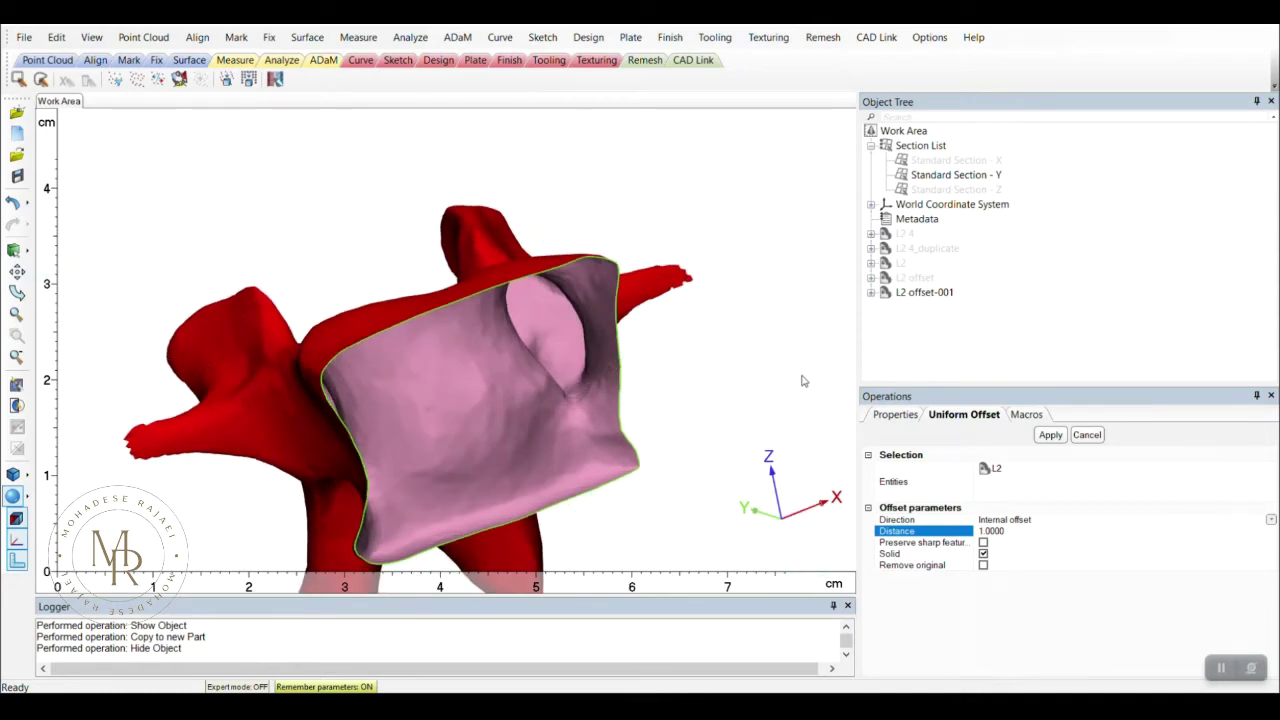
# Show the original L2 again and set its transparency to High
pyautogui.rightClick(901, 263)
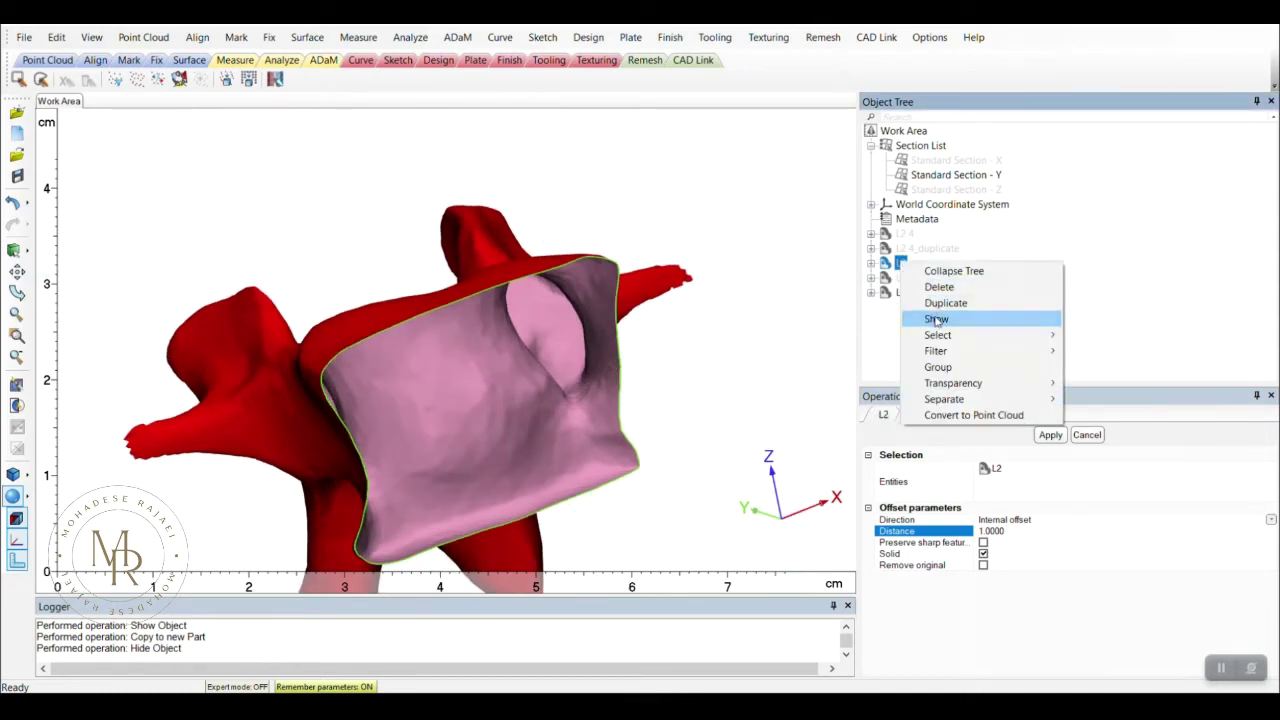
pyautogui.click(936, 320)
pyautogui.rightClick(899, 263)
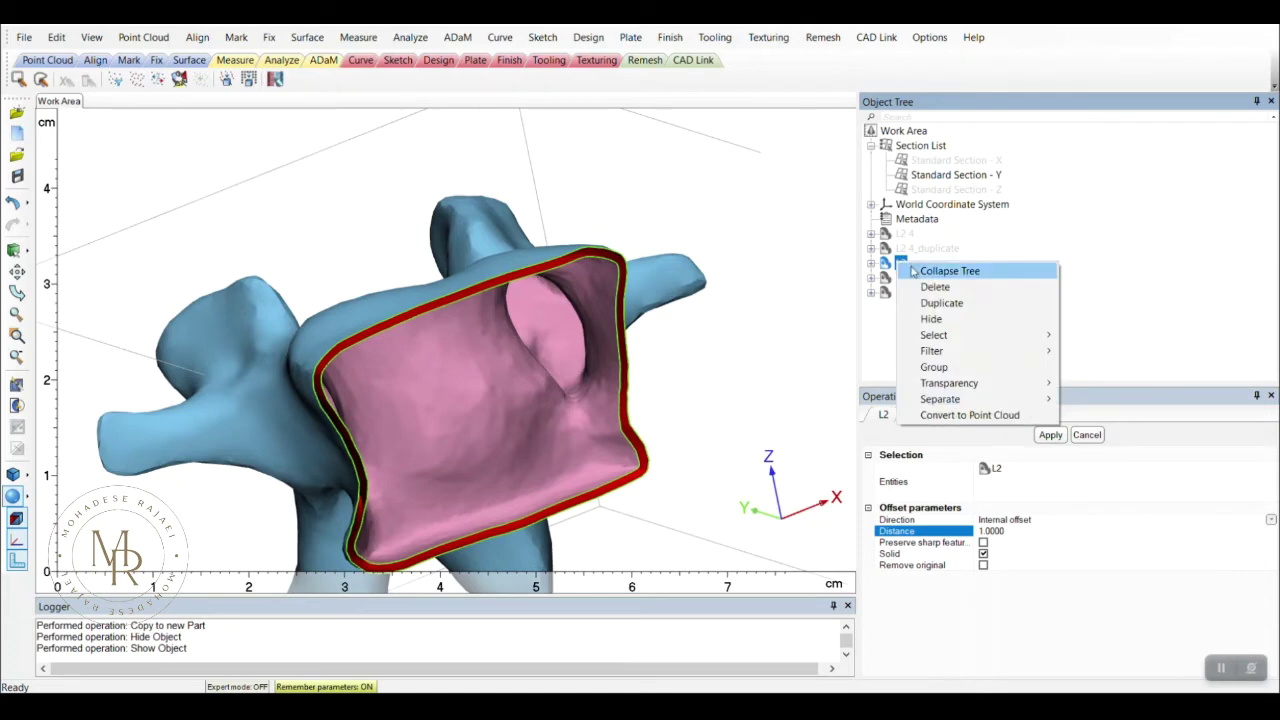
pyautogui.moveTo(952, 383)
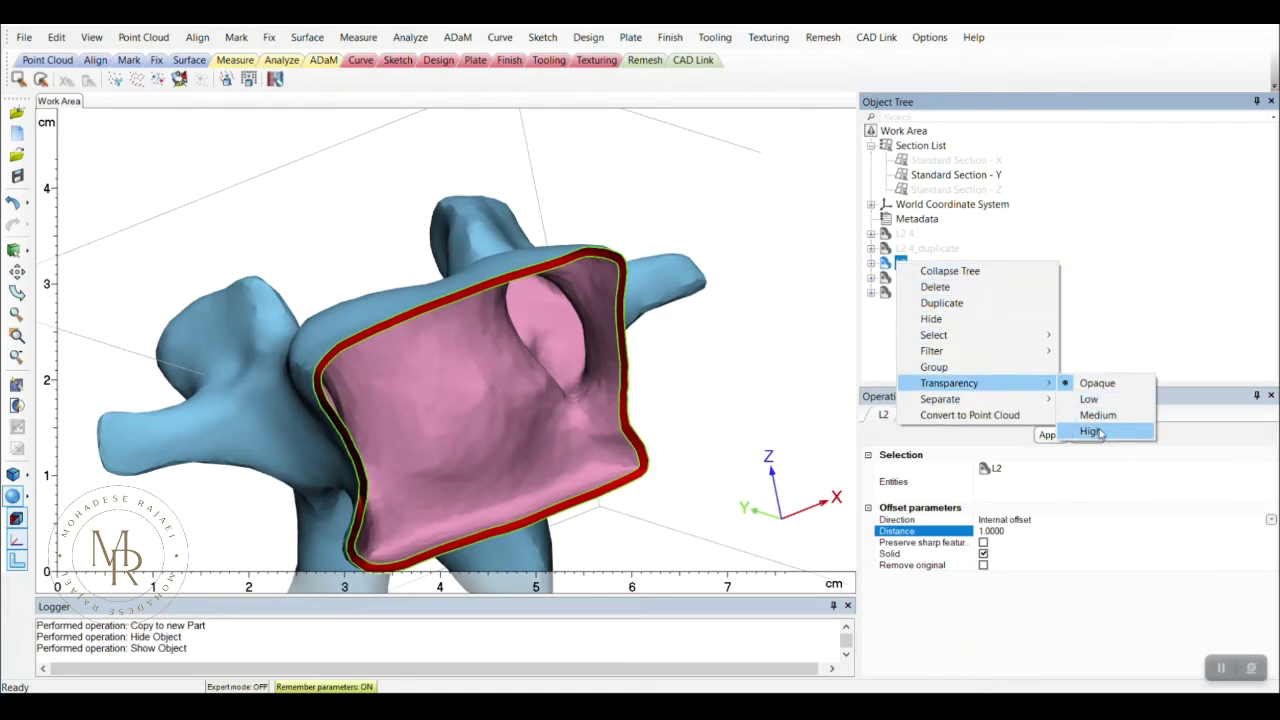
pyautogui.click(1097, 431)
pyautogui.moveTo(529, 409); pyautogui.dragTo(592, 394, button='middle')
pyautogui.moveTo(592, 394); pyautogui.dragTo(620, 386, button='right')
# Hide the Standard Section - Y cut and zoom out around the vertebra
pyautogui.rightClick(938, 175)
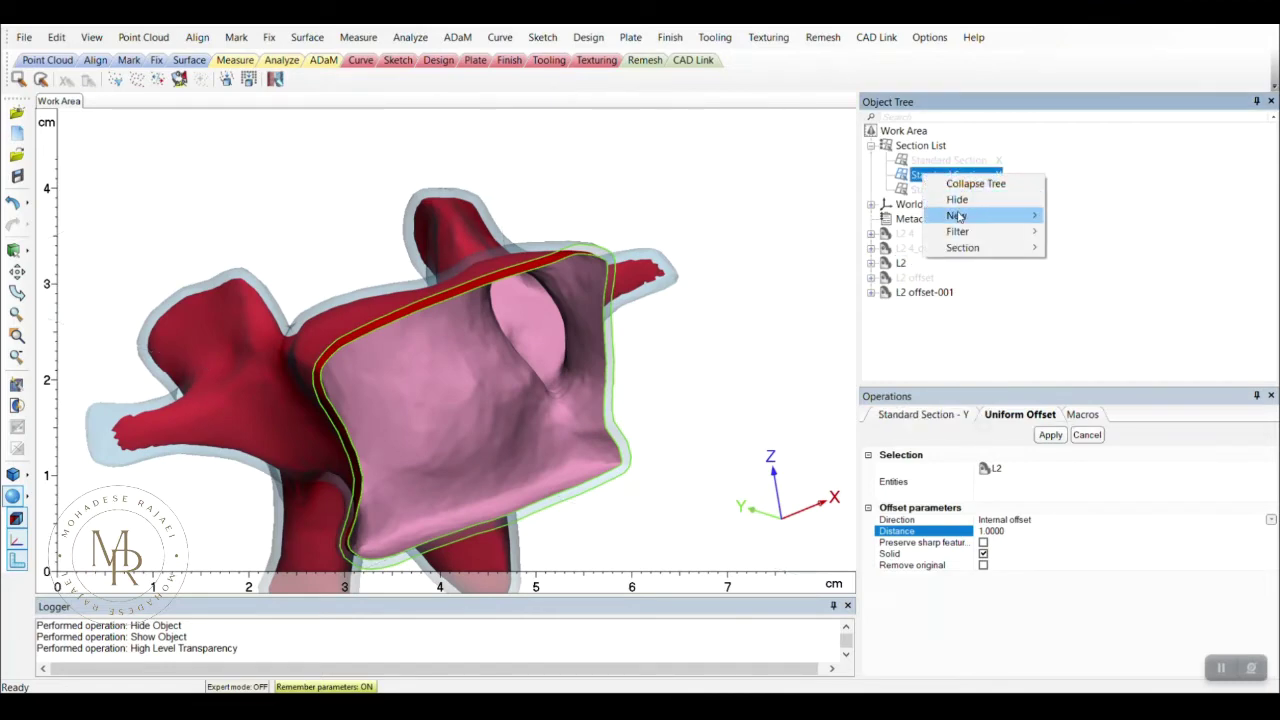
pyautogui.click(957, 199)
pyautogui.moveTo(520, 426)
pyautogui.mouseDown(button='middle')
pyautogui.moveTo(557, 414)
pyautogui.moveTo(508, 434)
pyautogui.moveTo(509, 337)
pyautogui.moveTo(489, 378)
pyautogui.moveTo(654, 343)
pyautogui.mouseUp(button='middle')
pyautogui.scroll(-2, 500, 351)
pyautogui.scroll(-2, 654, 343)
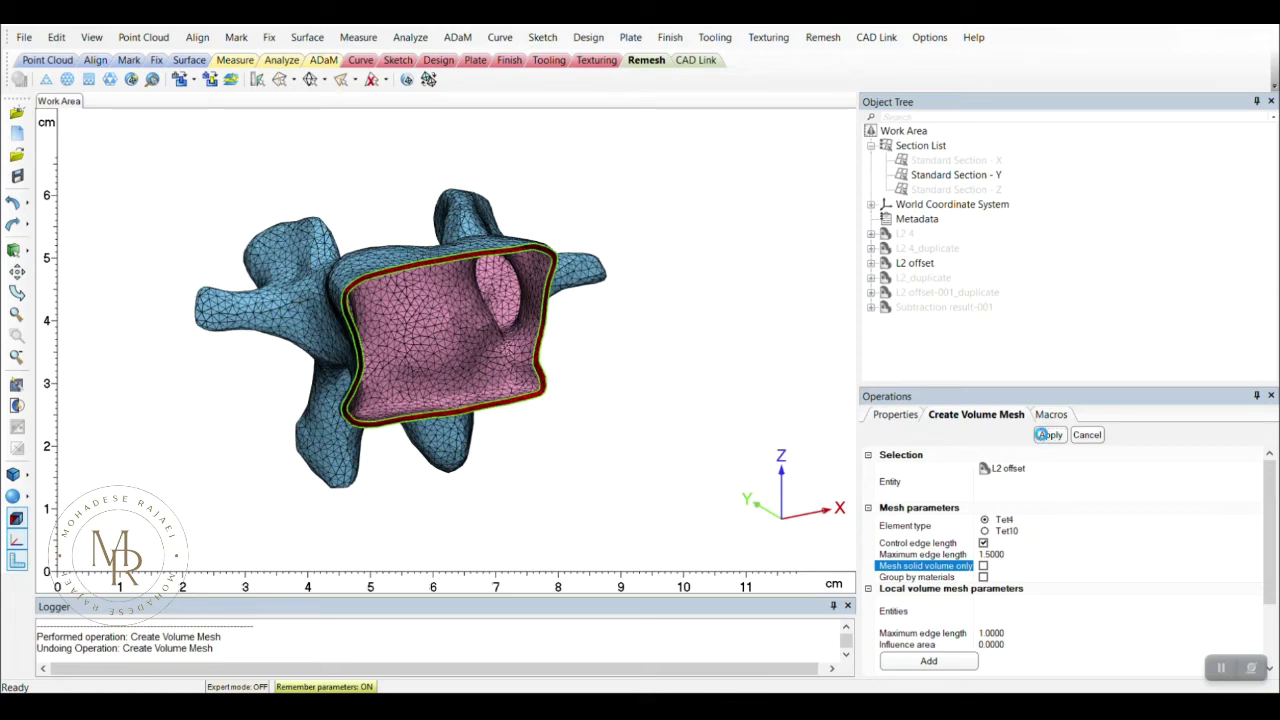
# Undo the first L2 offset volume mesh and remesh it as Tet4 with solid volume only
pyautogui.click(1049, 434)
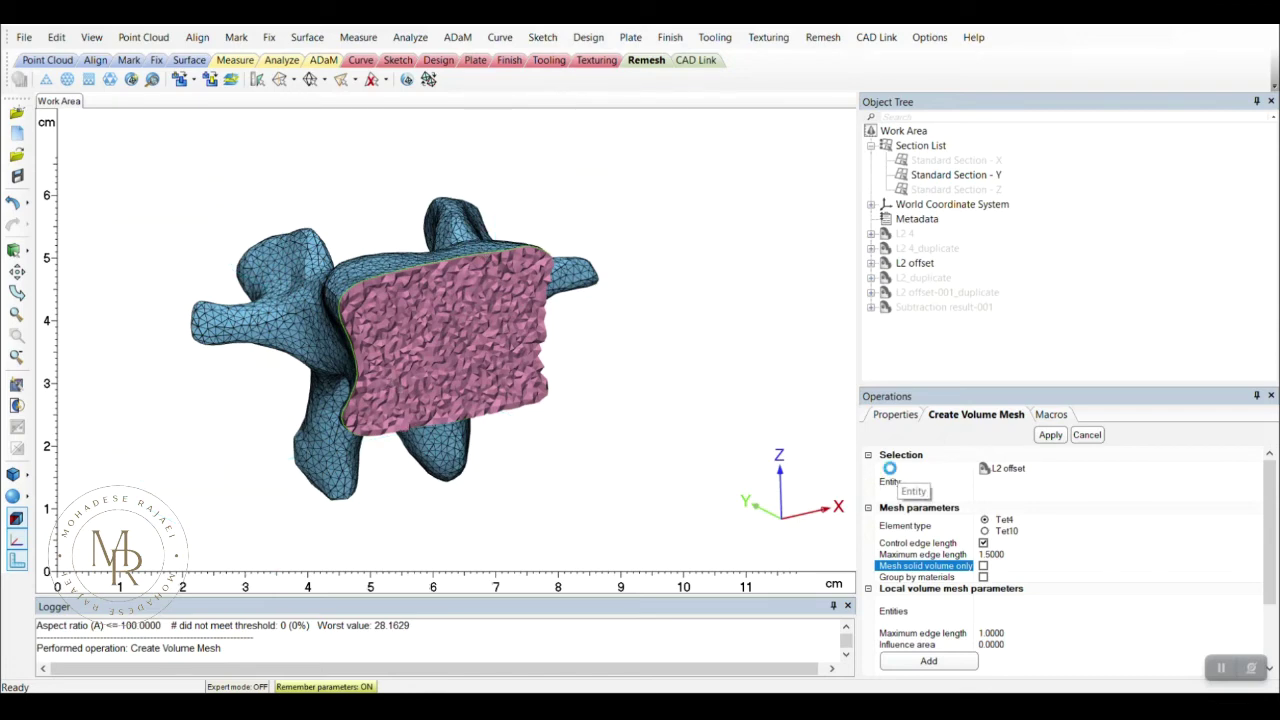
pyautogui.hotkey('ctrl', 'z')
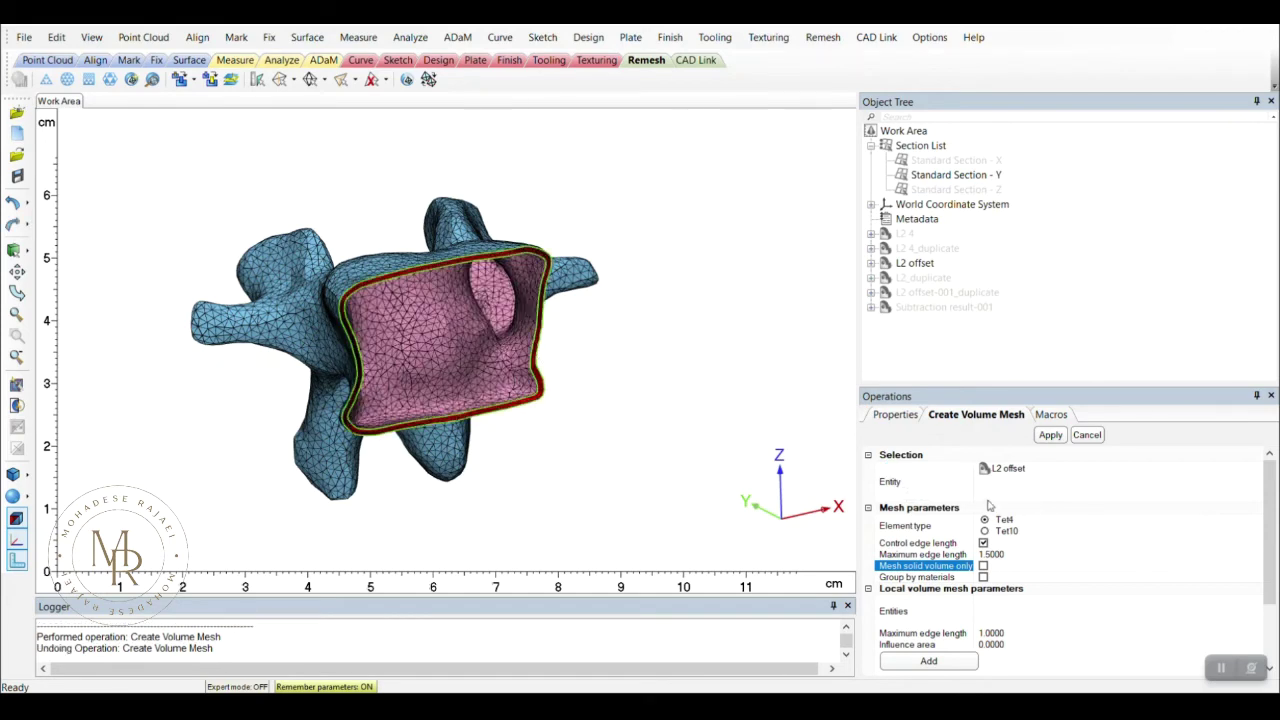
pyautogui.click(1000, 477)
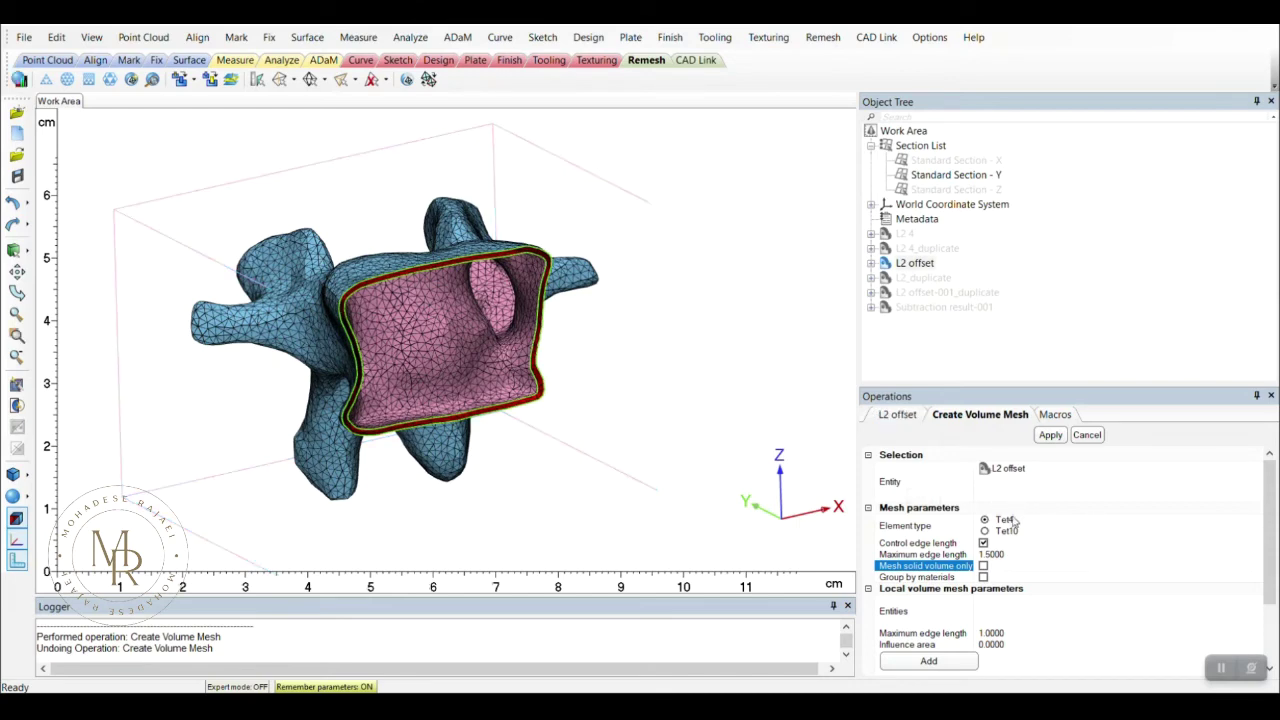
pyautogui.click(983, 567)
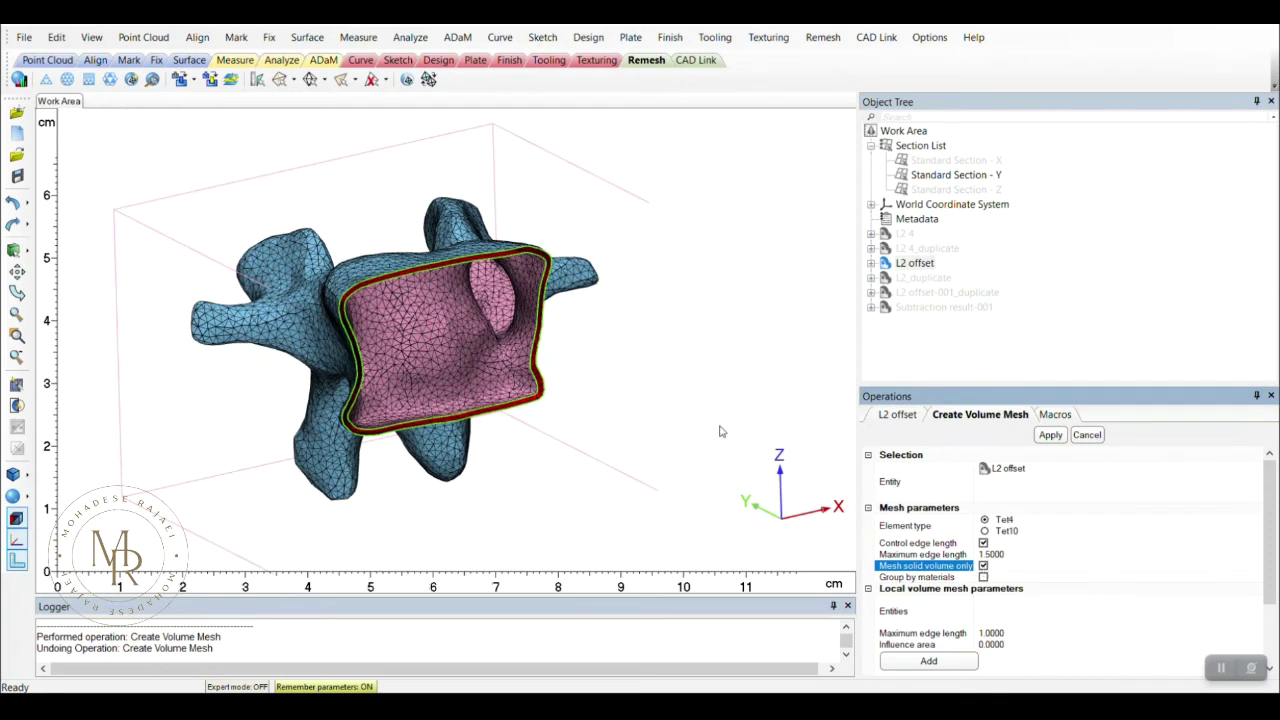
pyautogui.scroll(2, 505, 285)
pyautogui.scroll(3, 510, 287)
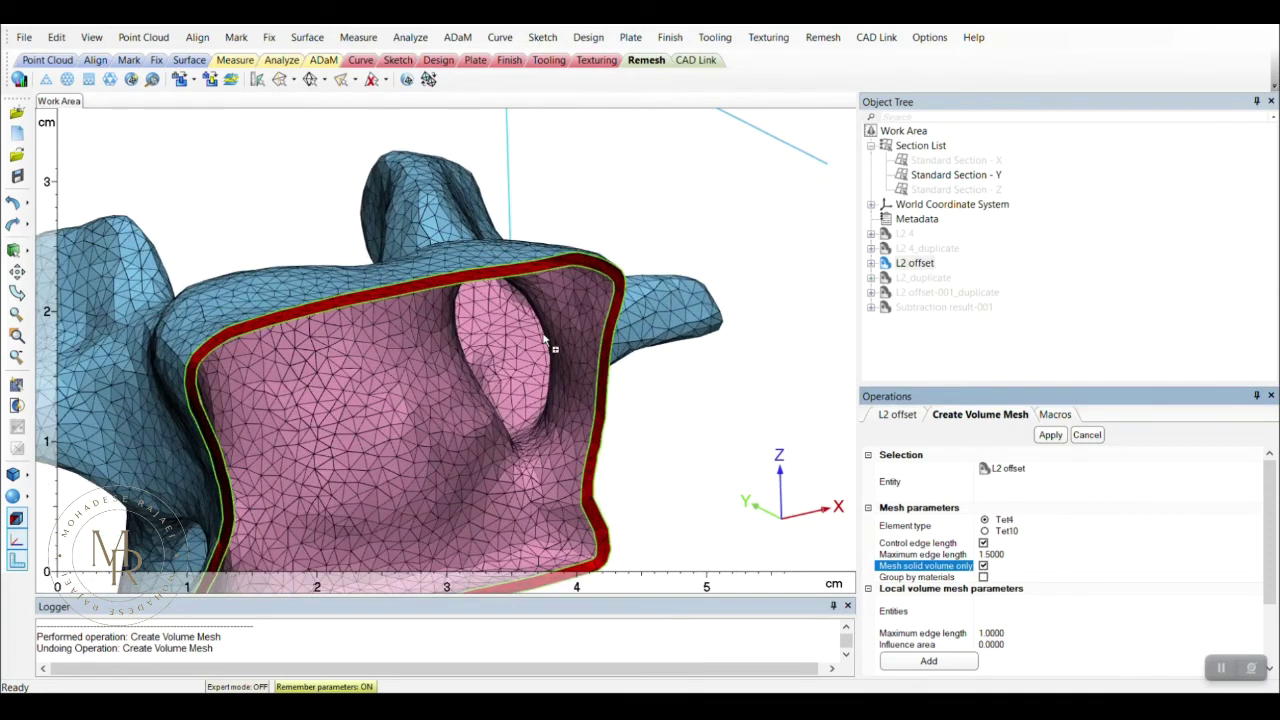
pyautogui.scroll(-1, 545, 342)
pyautogui.scroll(-1, 545, 342)
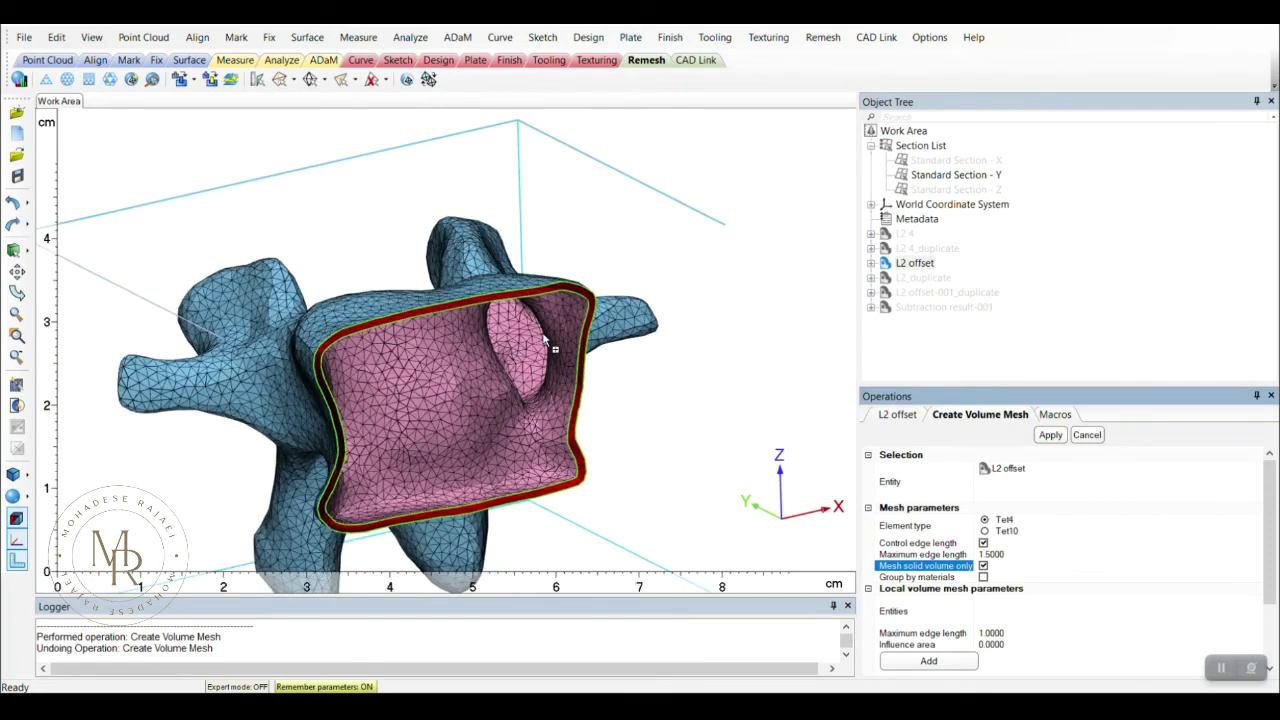
pyautogui.click(1049, 435)
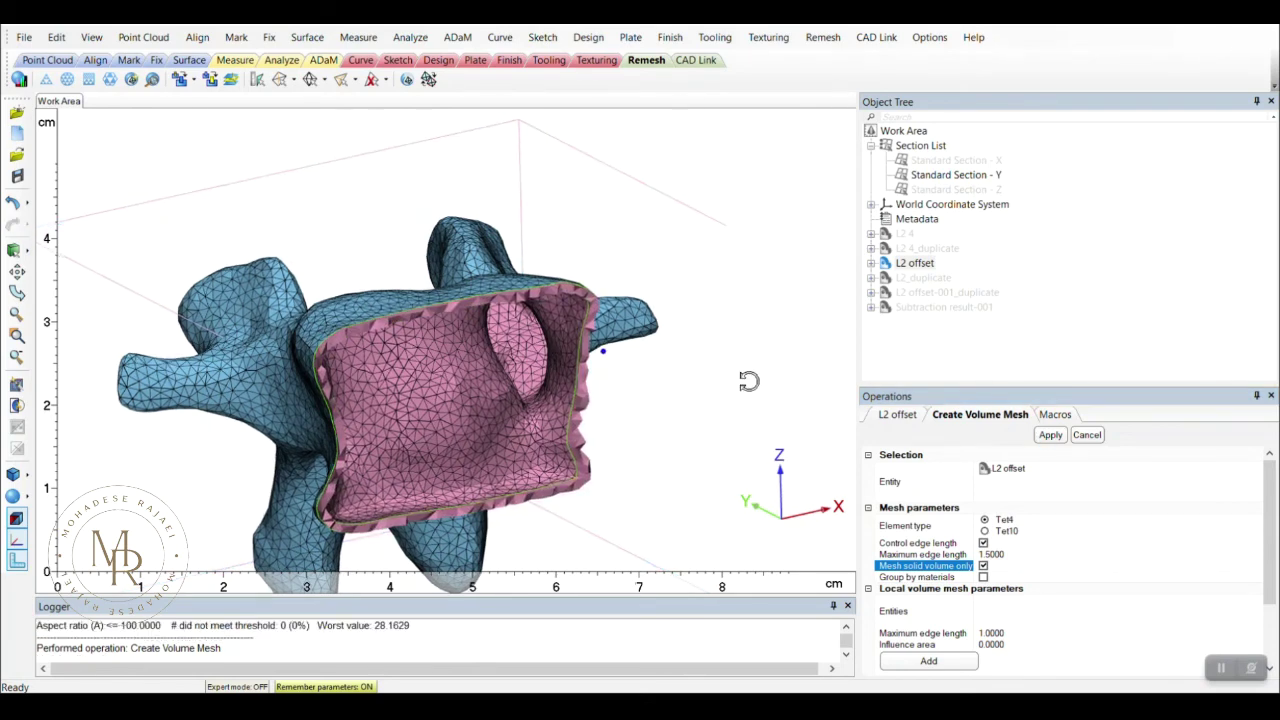
# Show L2 offset-001_duplicate and hide L2 offset so only the core is visible
pyautogui.moveTo(682, 371)
pyautogui.mouseDown(button='right')
pyautogui.moveTo(549, 337)
pyautogui.moveTo(483, 362)
pyautogui.mouseUp(button='right')
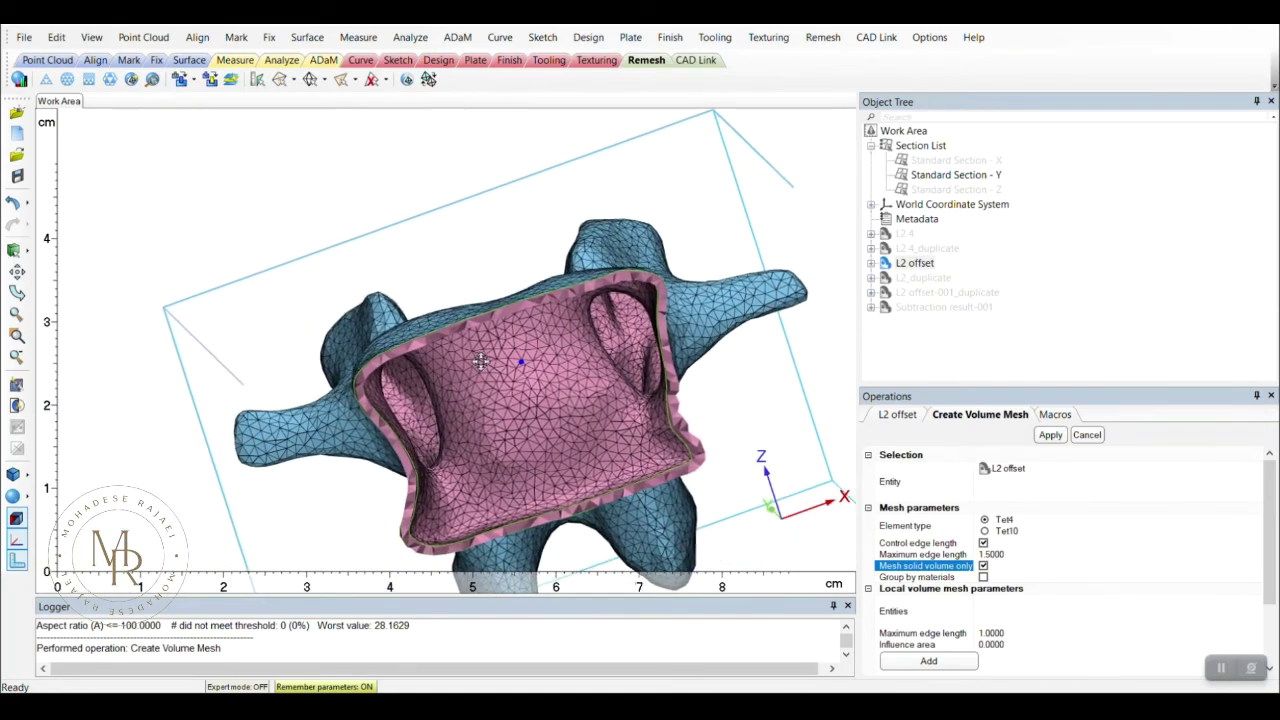
pyautogui.rightClick(926, 308)
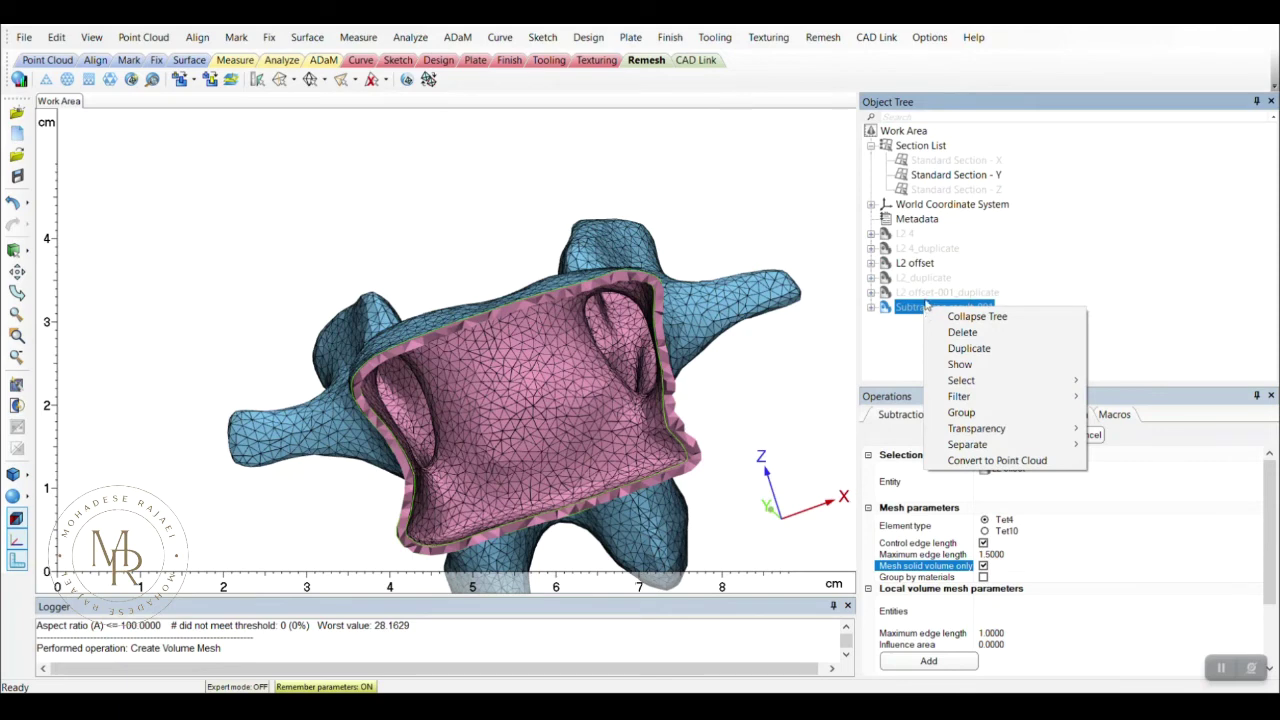
pyautogui.click(960, 364)
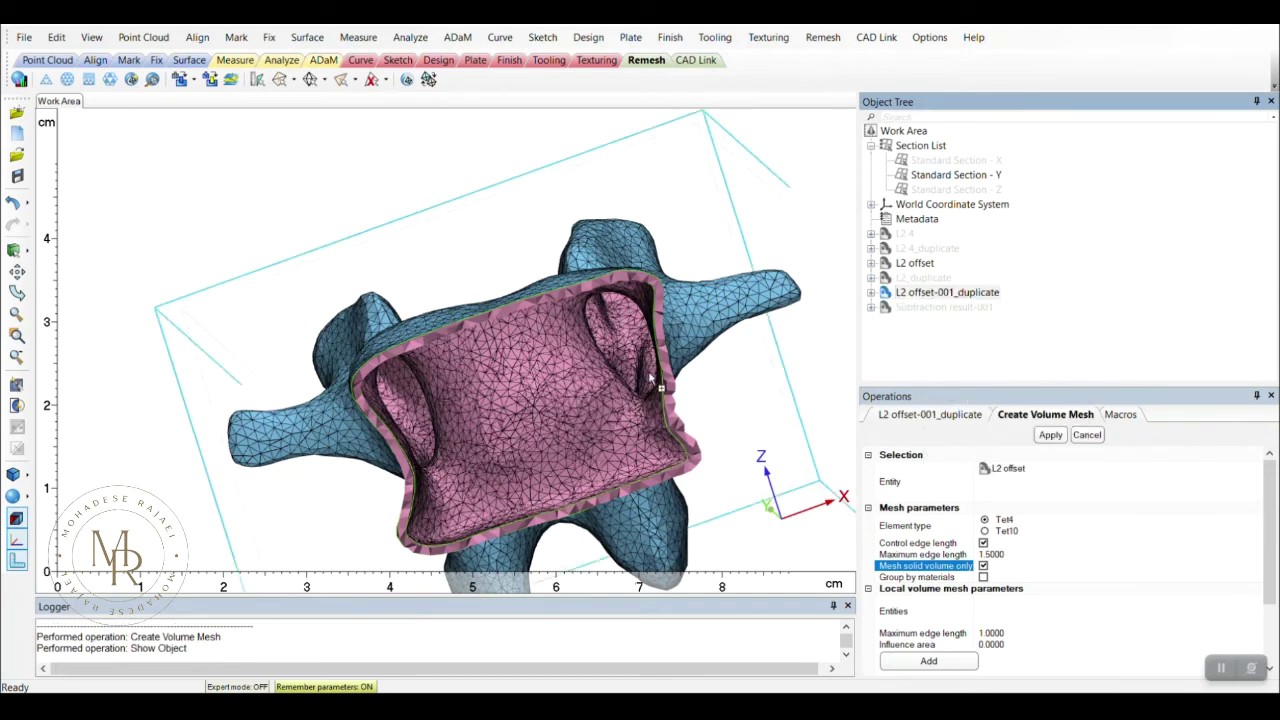
pyautogui.moveTo(650, 378); pyautogui.dragTo(751, 351, button='right')
pyautogui.rightClick(915, 295)
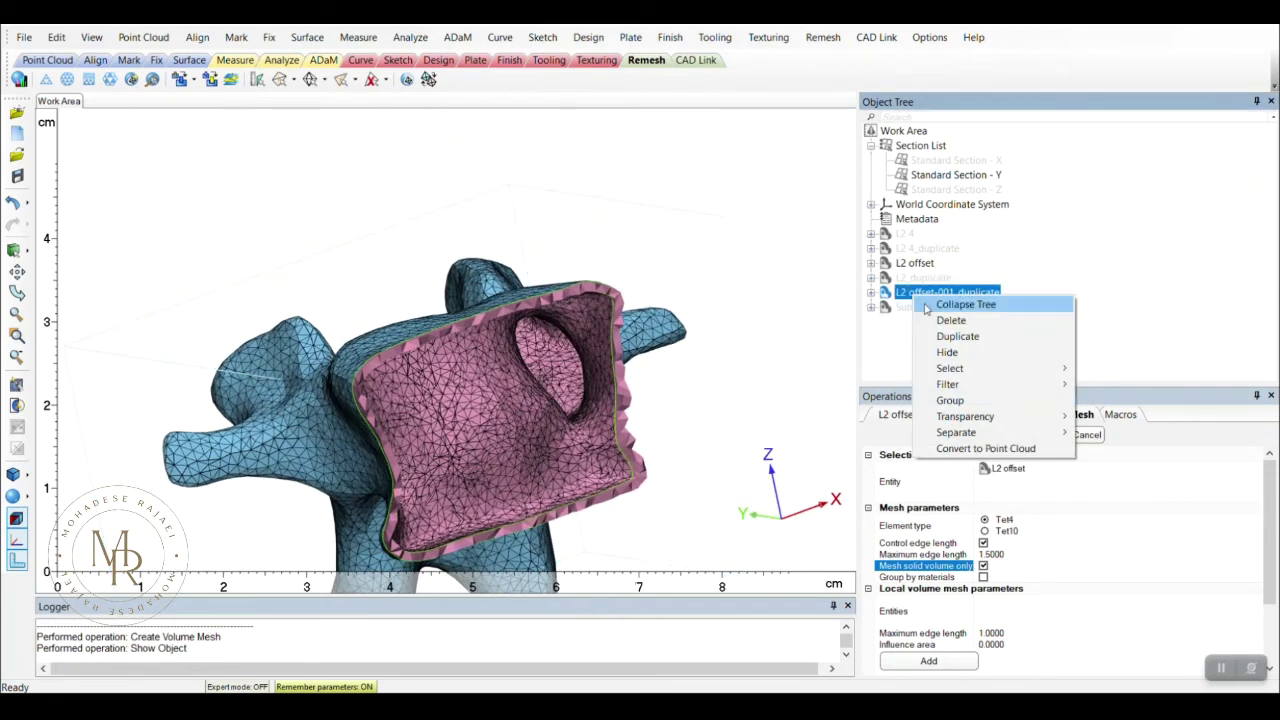
pyautogui.rightClick(912, 263)
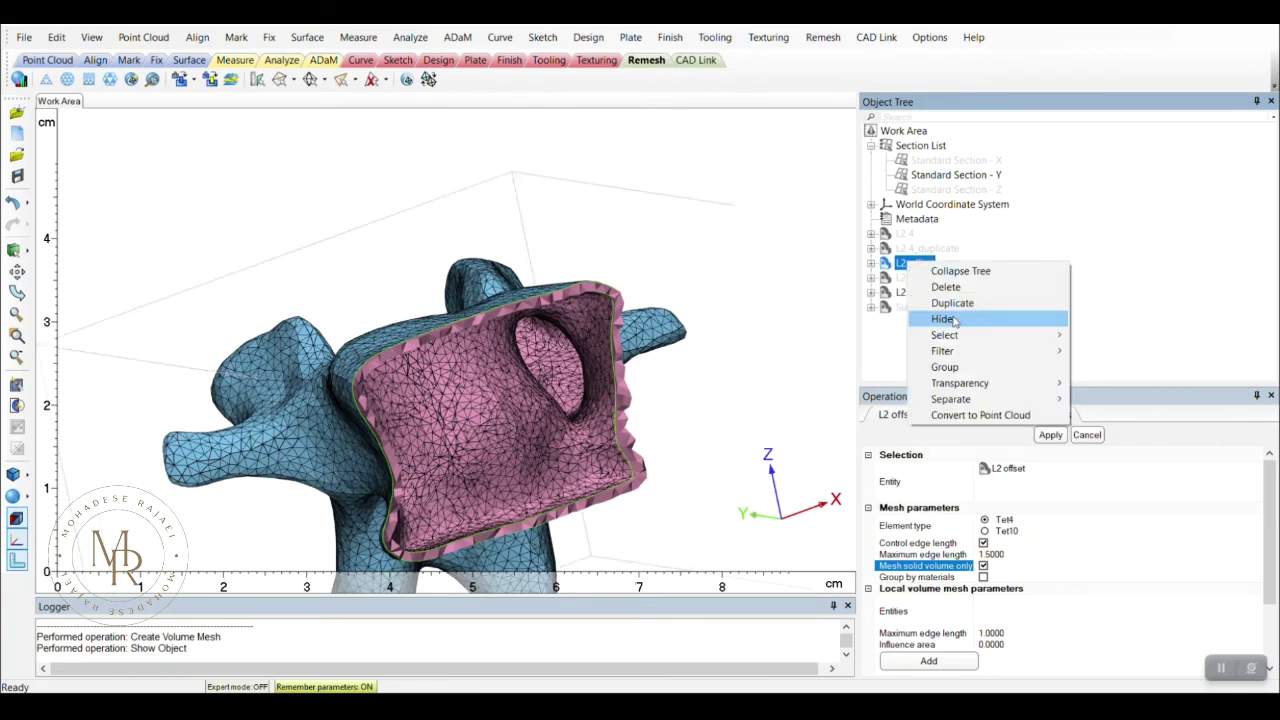
pyautogui.click(950, 317)
pyautogui.moveTo(808, 375); pyautogui.dragTo(680, 383, button='right')
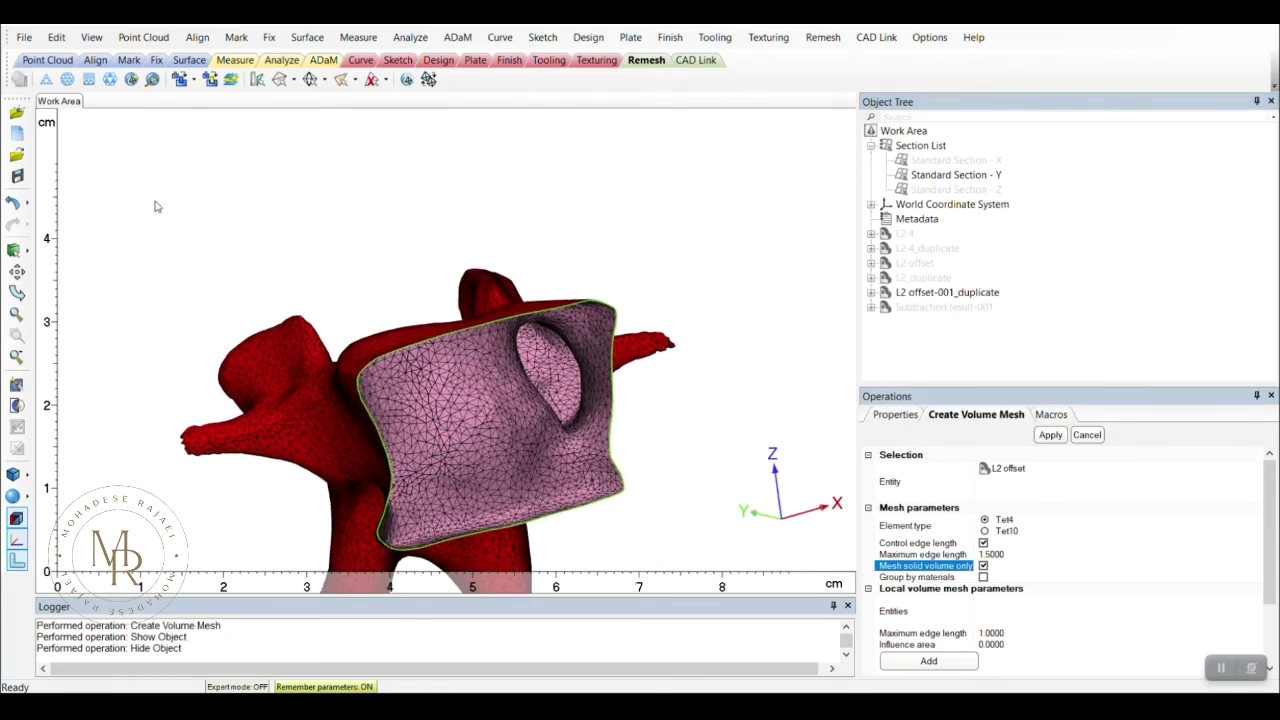
# Adaptively remesh L2 offset-001_duplicate and volume-mesh it with solid-volume-only unticked
pyautogui.click(45, 79)
pyautogui.click(1051, 435)
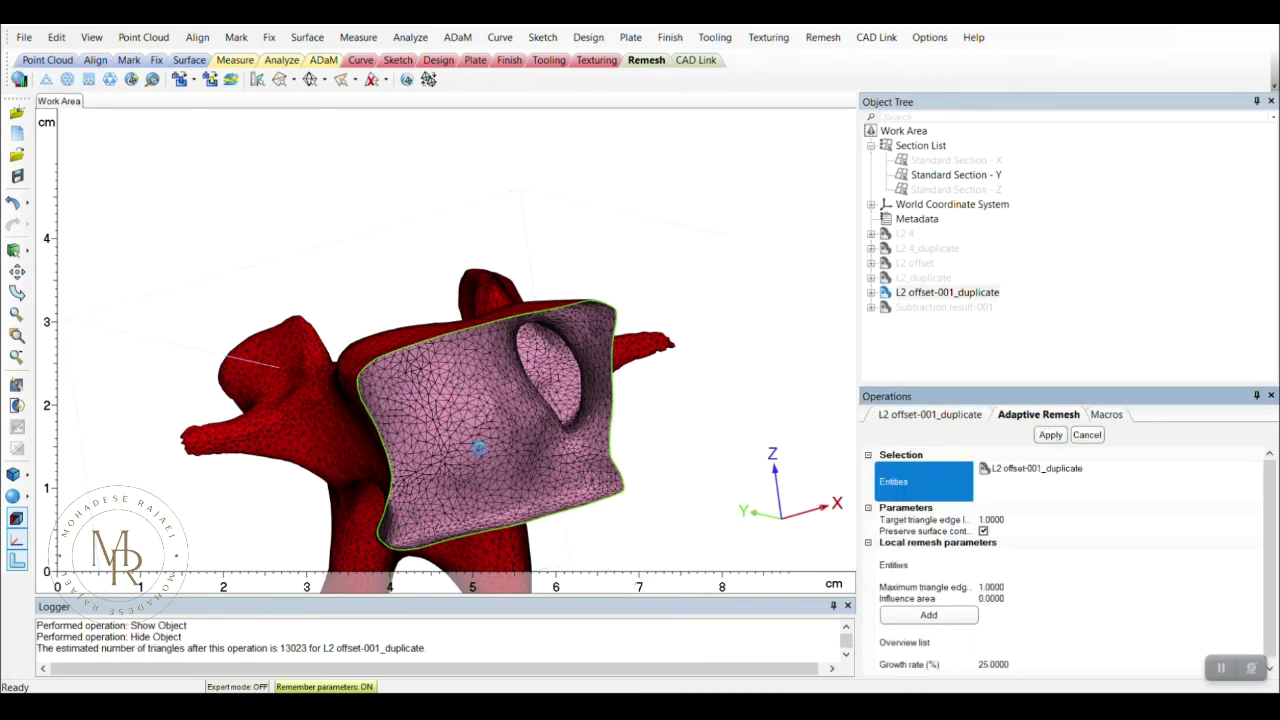
pyautogui.click(131, 79)
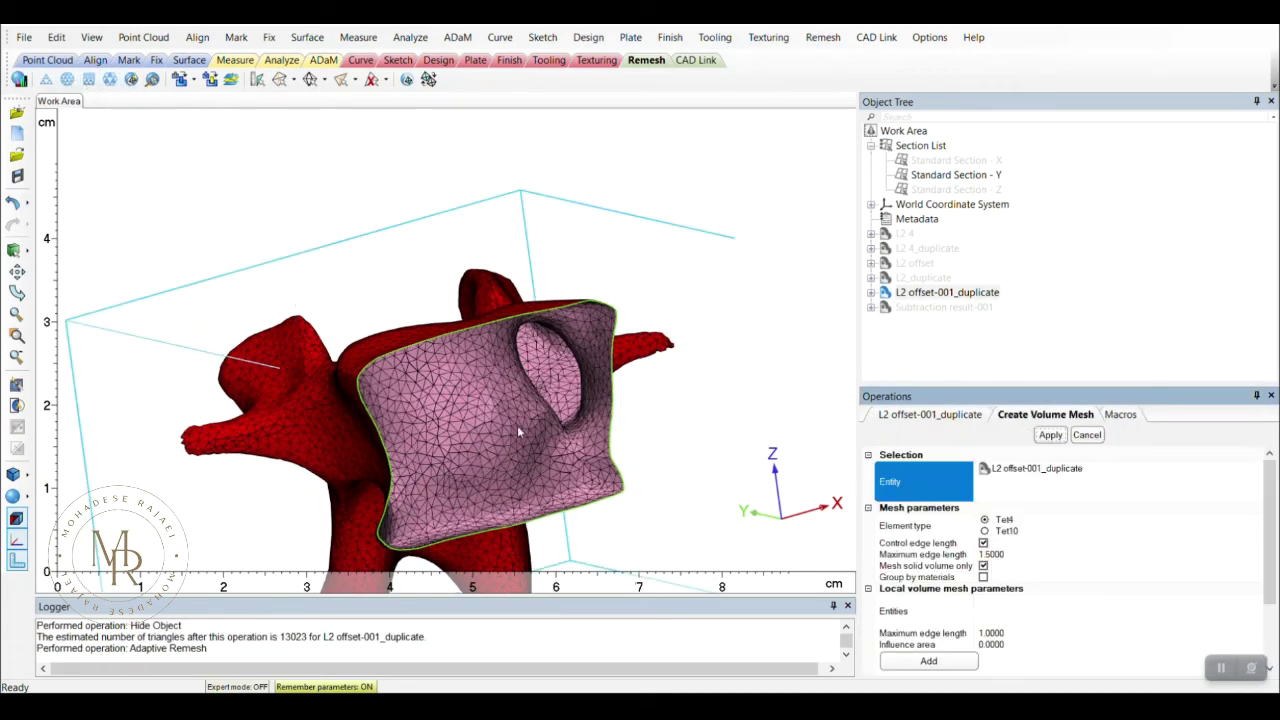
pyautogui.click(983, 566)
pyautogui.click(1050, 435)
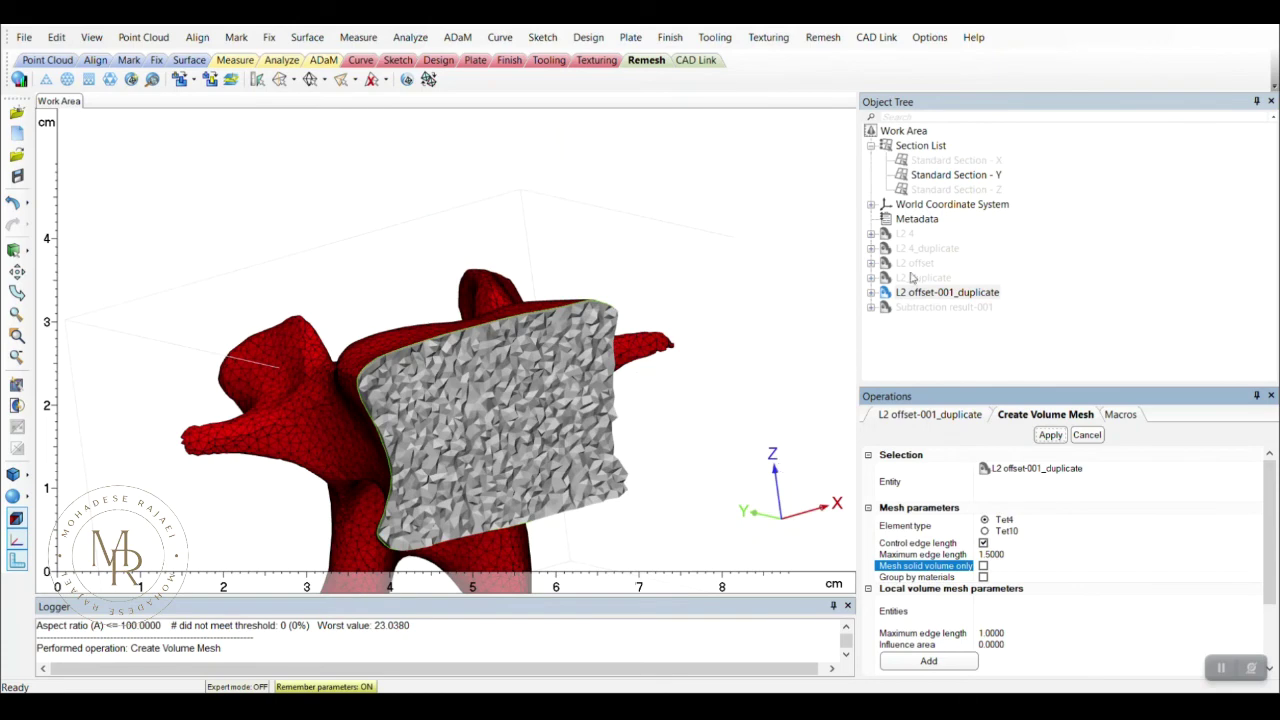
# Show L2 offset again alongside the meshed core
pyautogui.rightClick(916, 265)
pyautogui.click(946, 319)
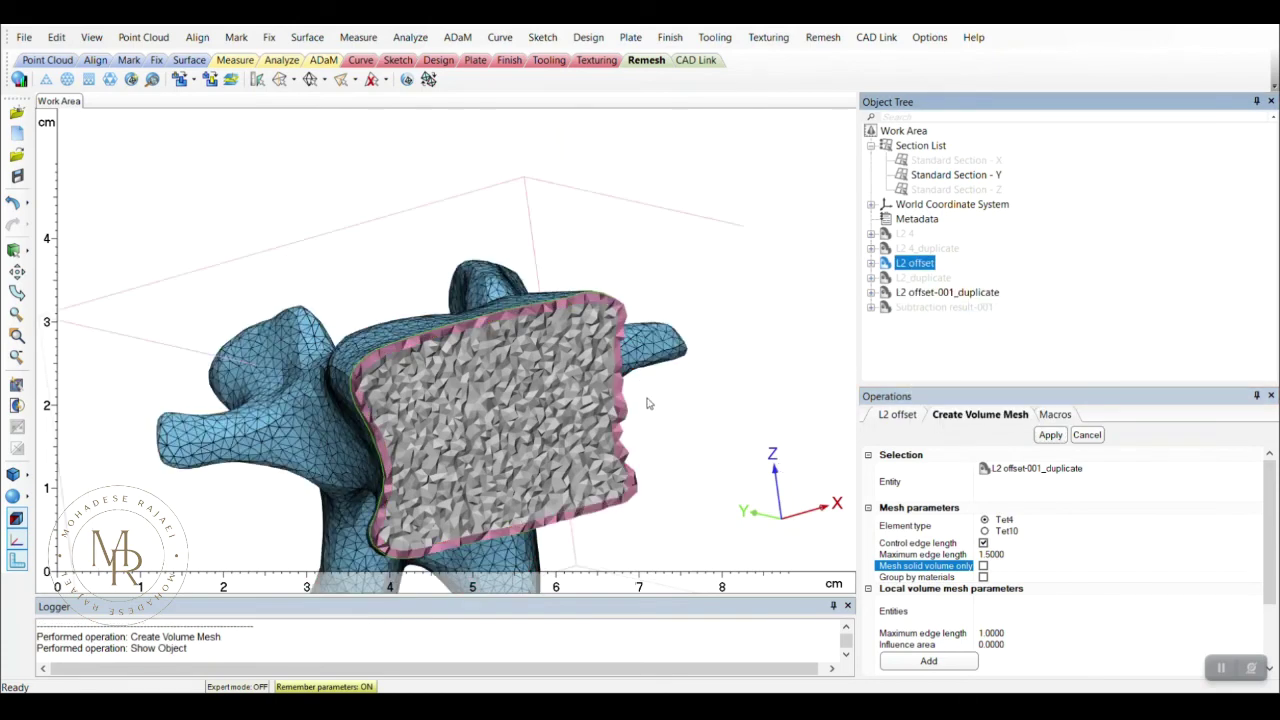
pyautogui.moveTo(586, 412); pyautogui.dragTo(548, 326, button='right')
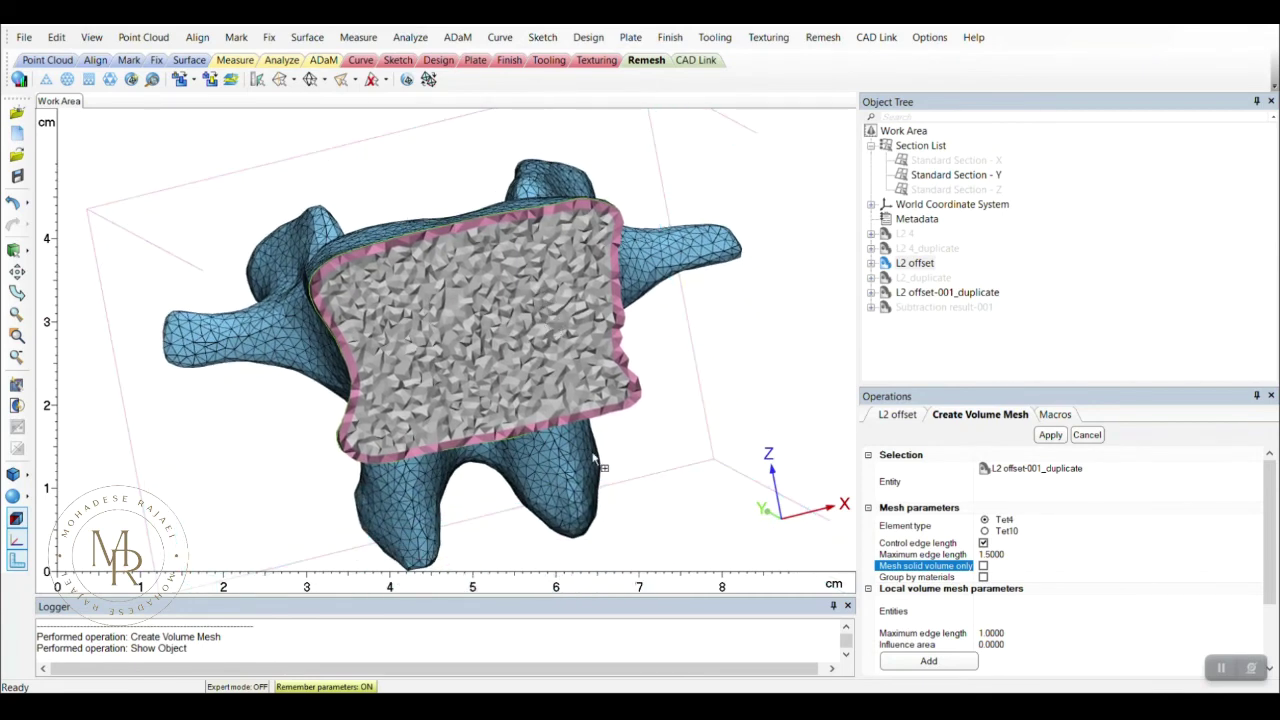